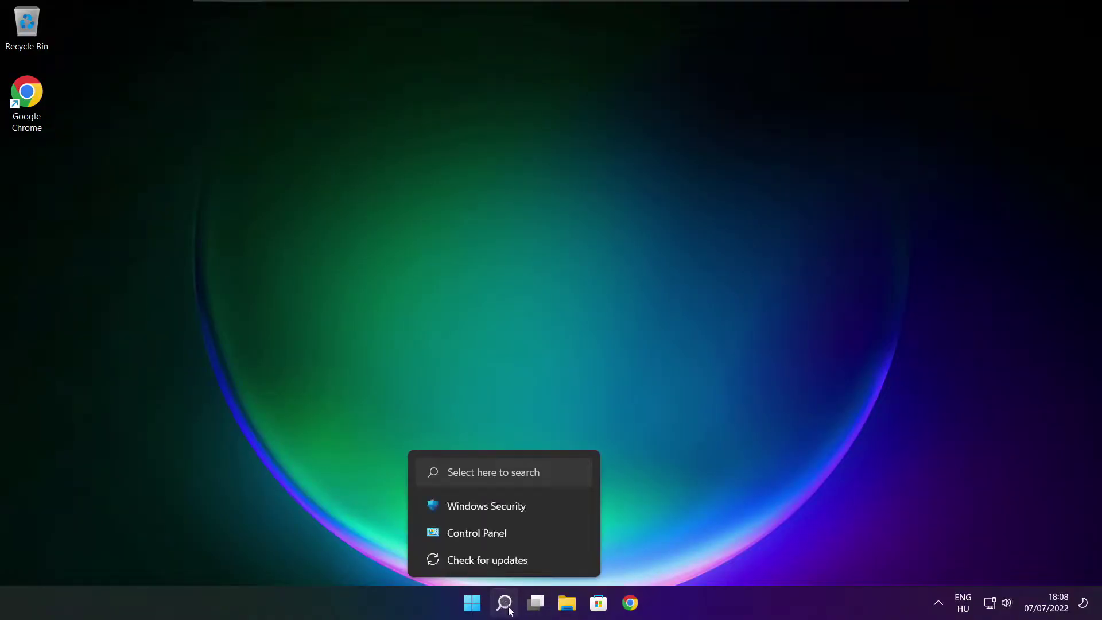
Search Windows for 'device manager'.
click(508, 607)
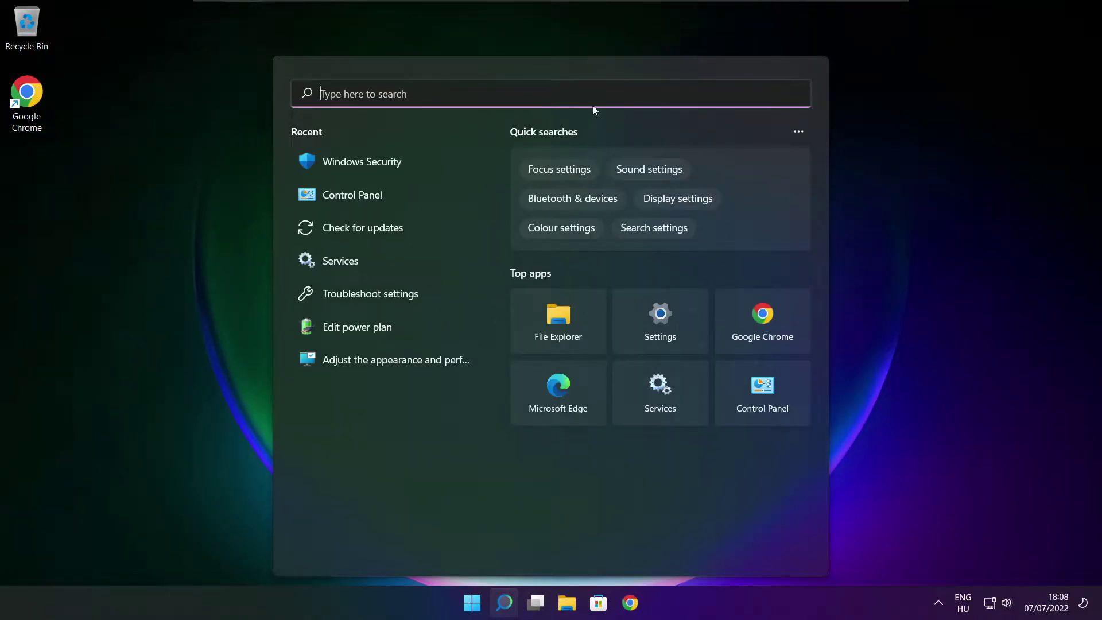
text(device man)
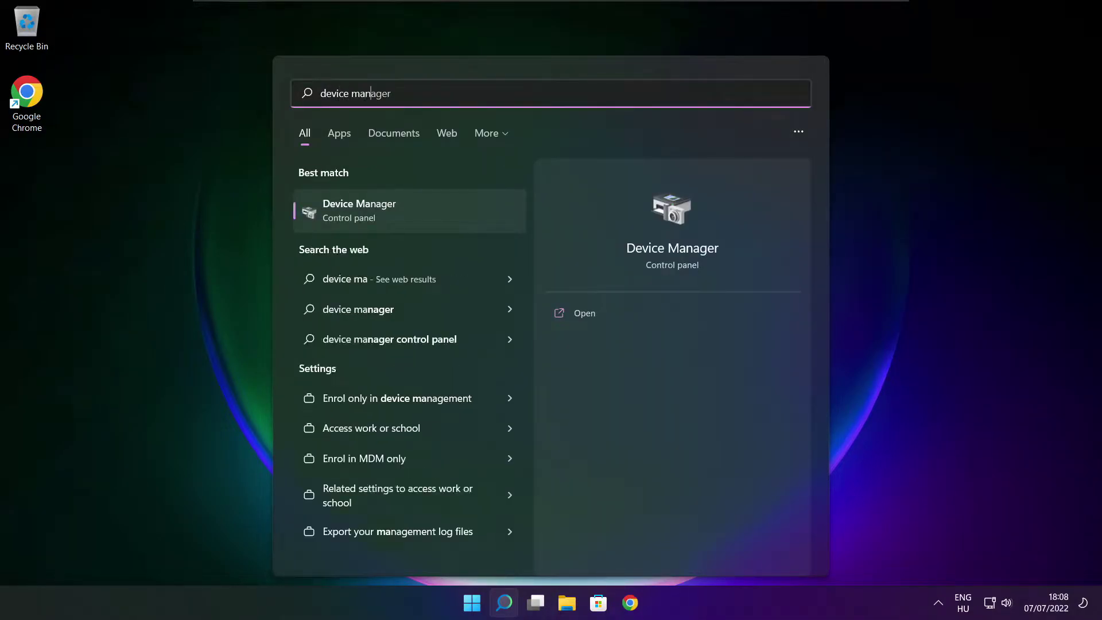
text(ager)
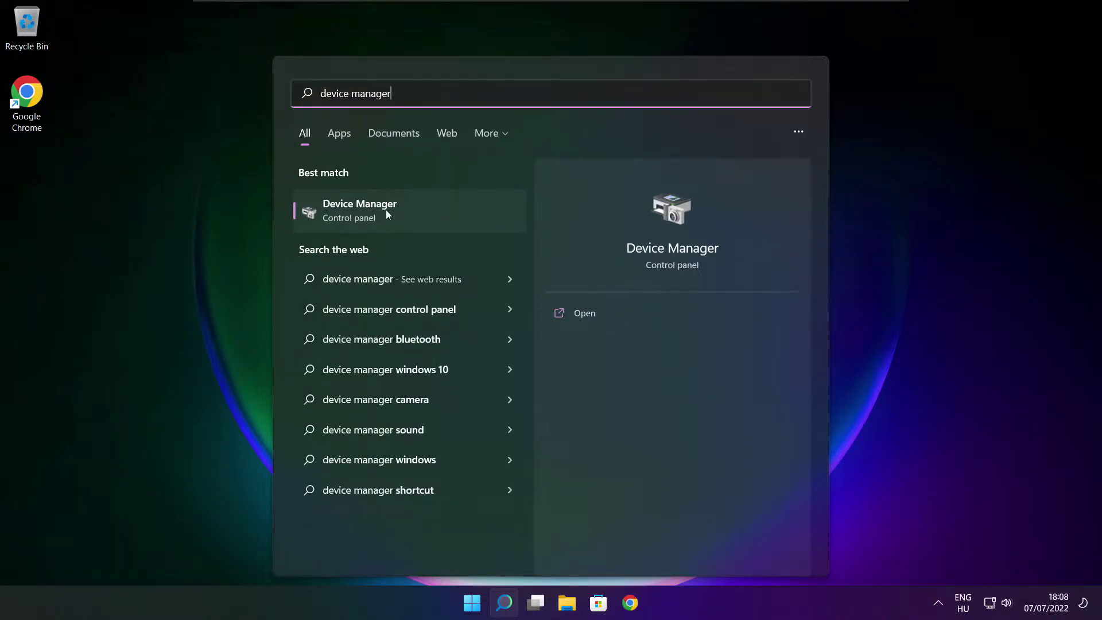
In maximized Device Manager, auto-search a driver update for the VMware SVGA 3D display adapter.
click(451, 216)
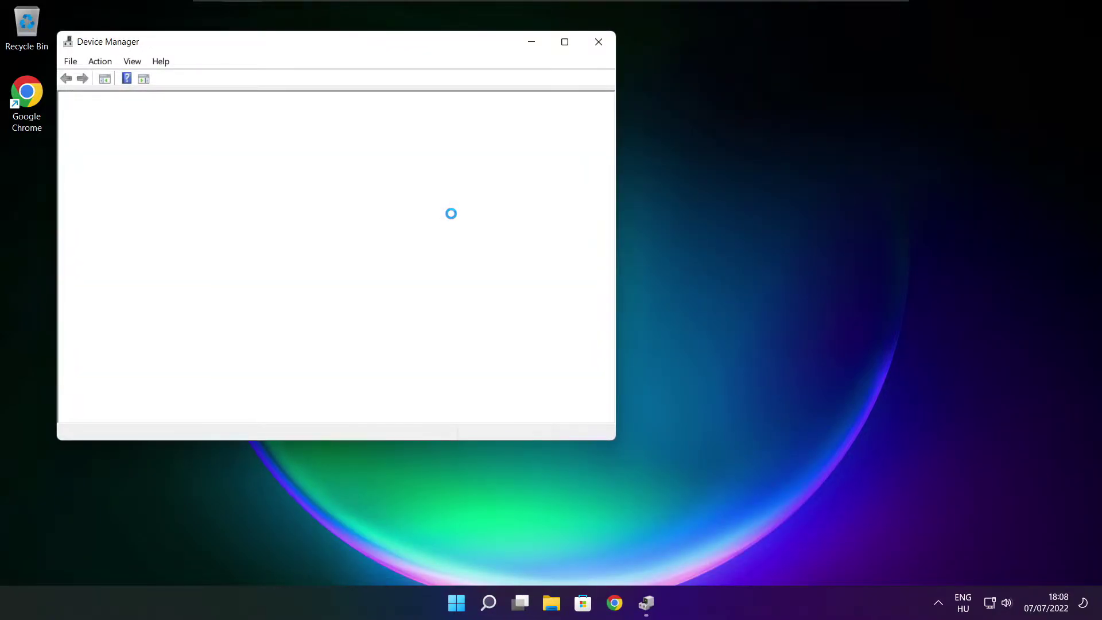
click(564, 42)
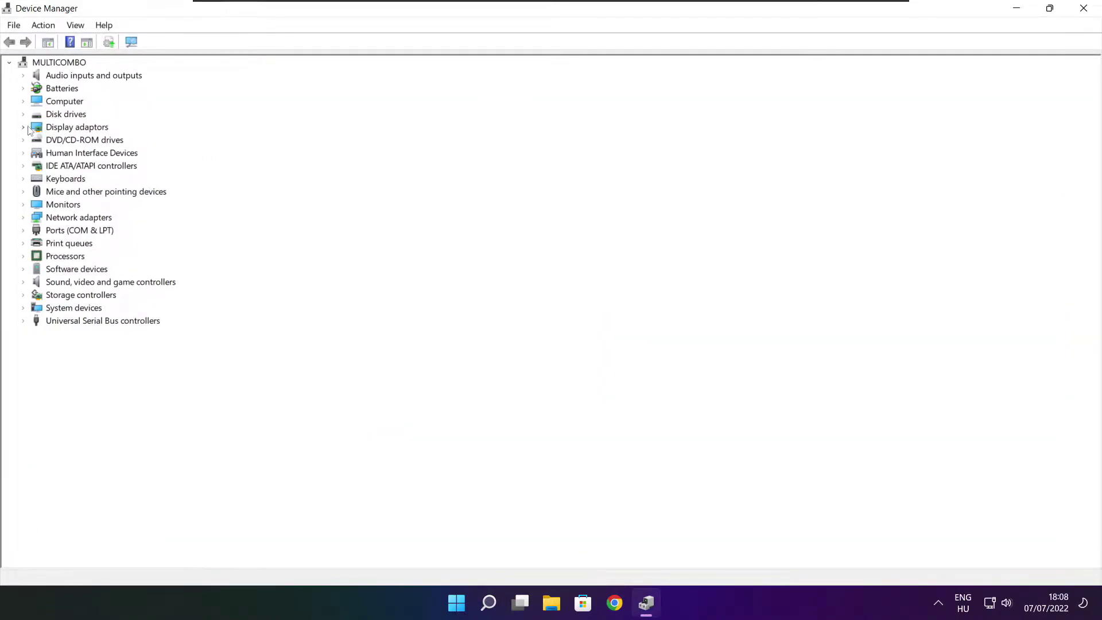
click(60, 129)
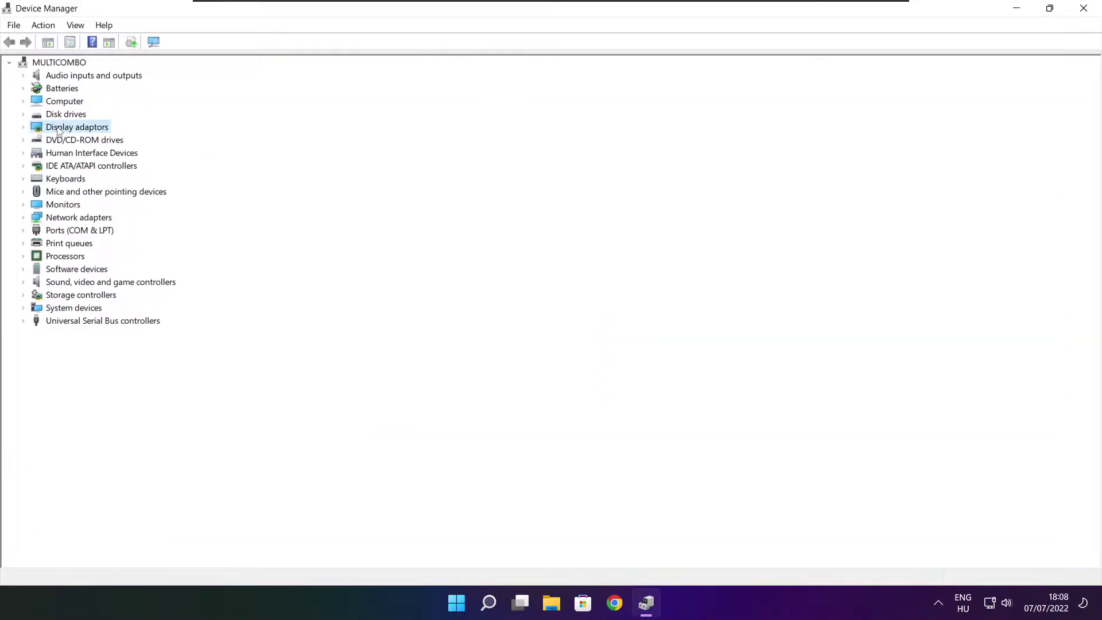
click(23, 129)
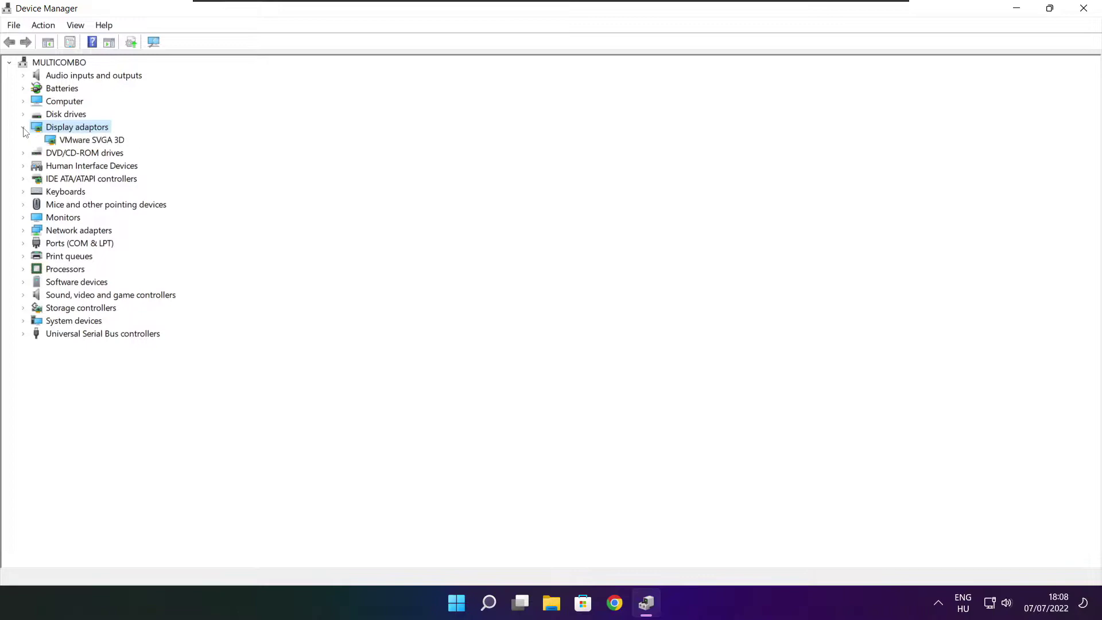
click(108, 141)
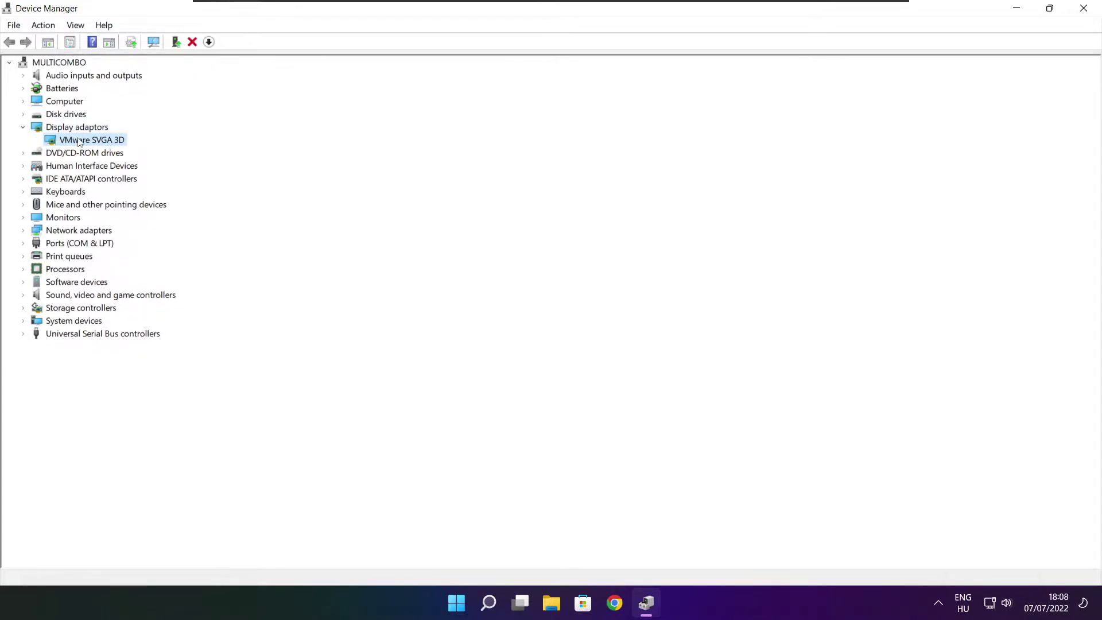
right_click(79, 142)
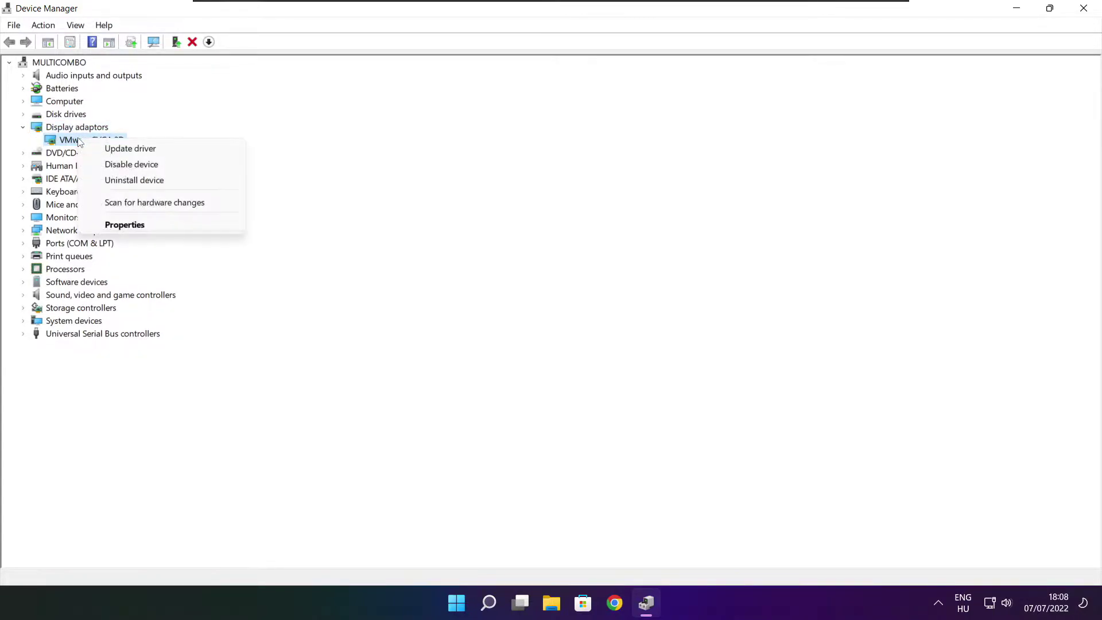
click(159, 151)
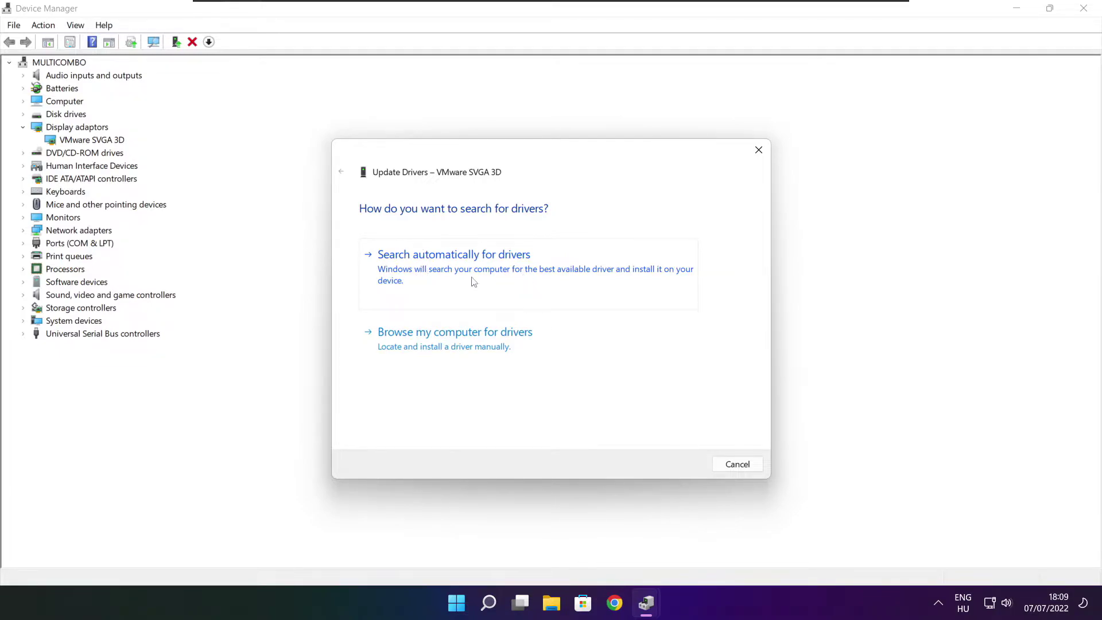
click(501, 273)
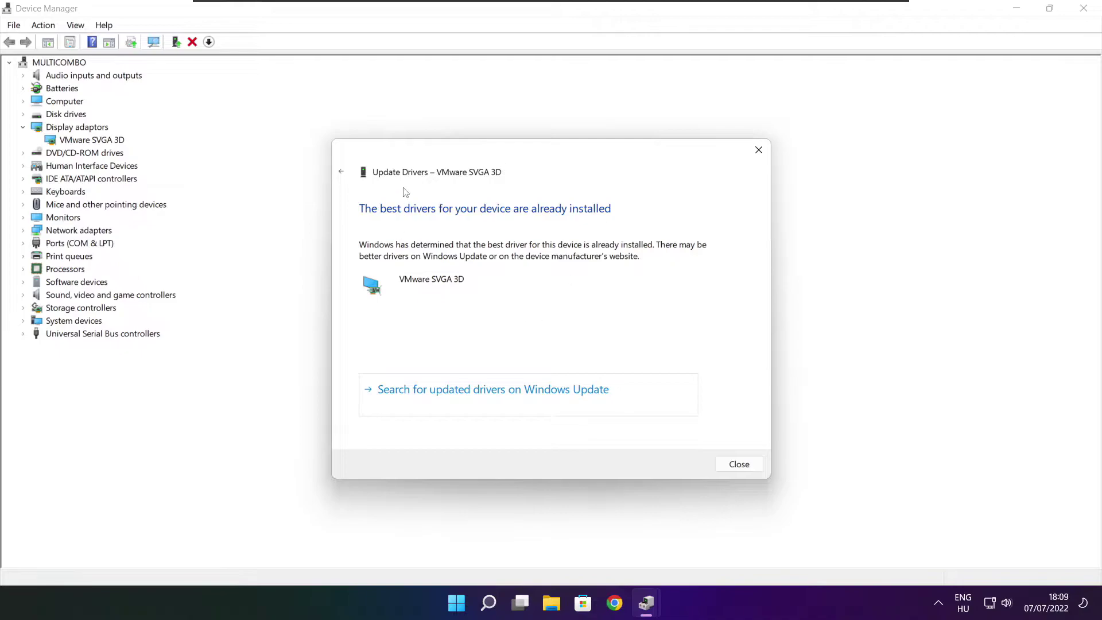
click(738, 464)
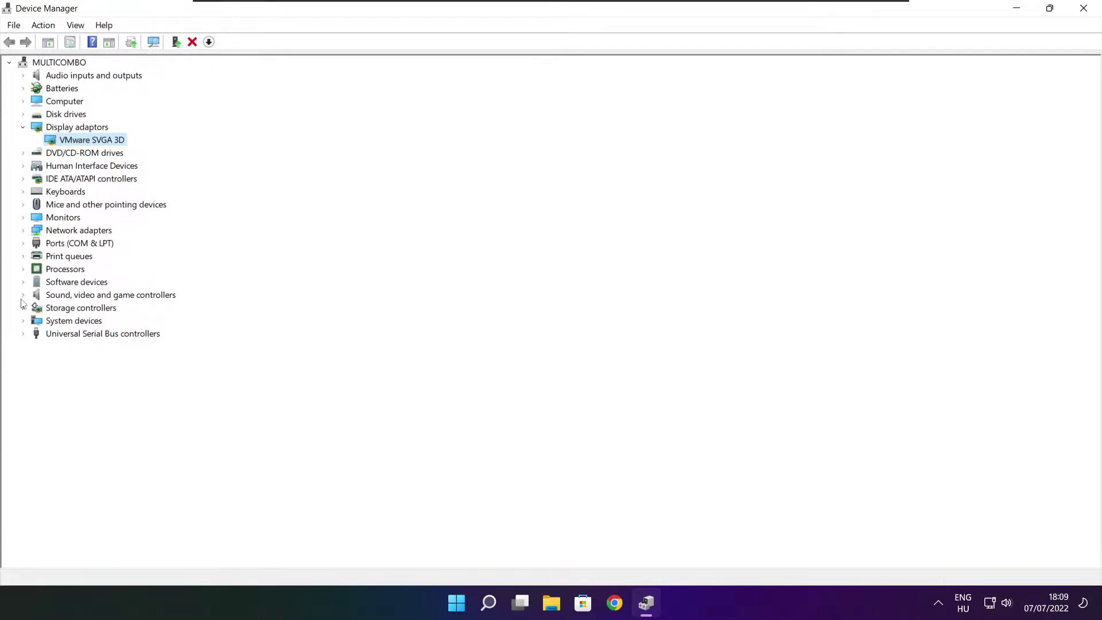
Auto-search a driver update for the High Definition Audio Device under Sound, video and game controllers.
click(50, 296)
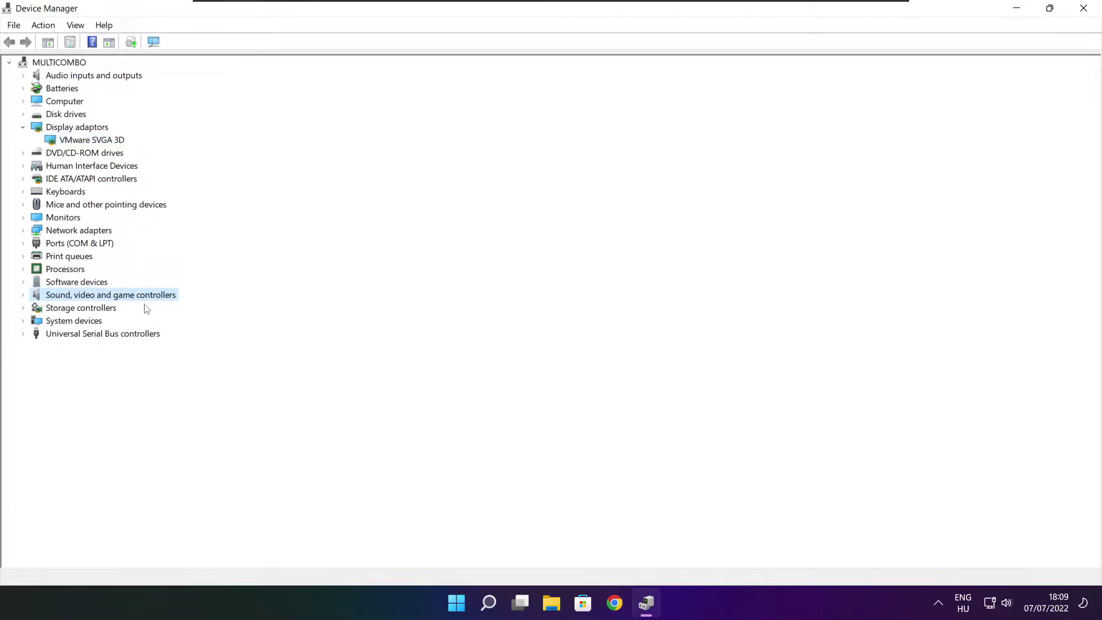
click(23, 296)
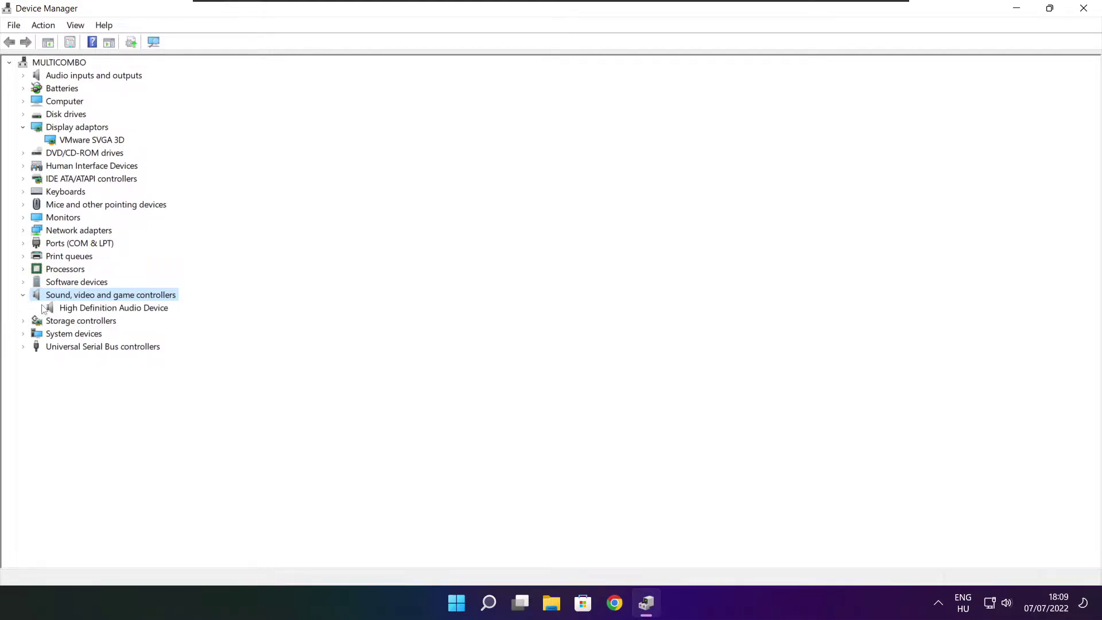
click(105, 309)
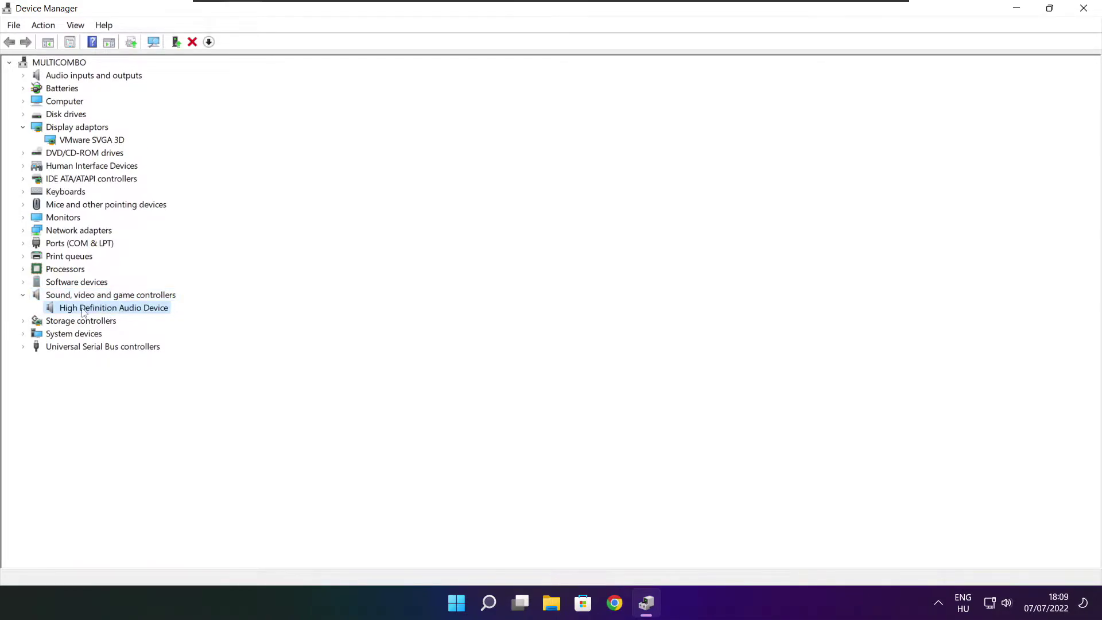
right_click(106, 311)
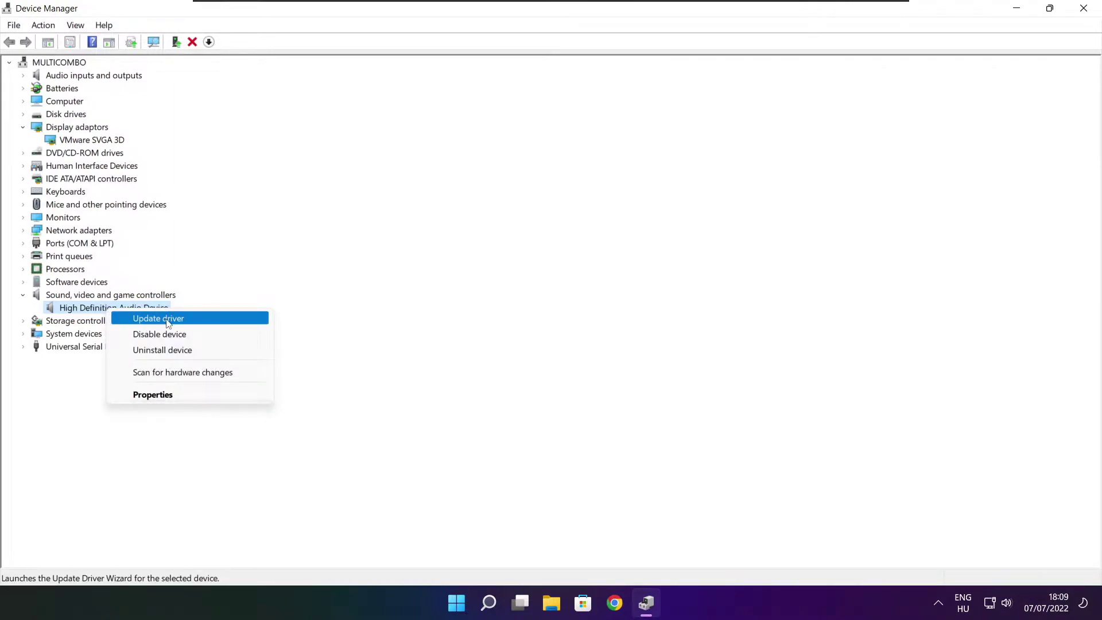
click(215, 321)
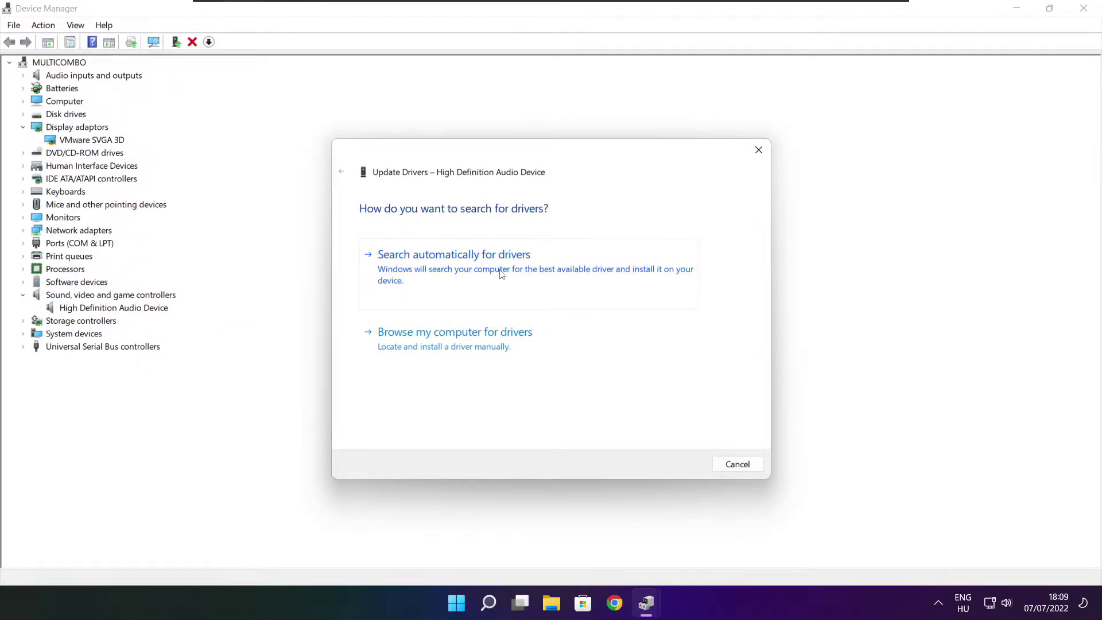
click(479, 273)
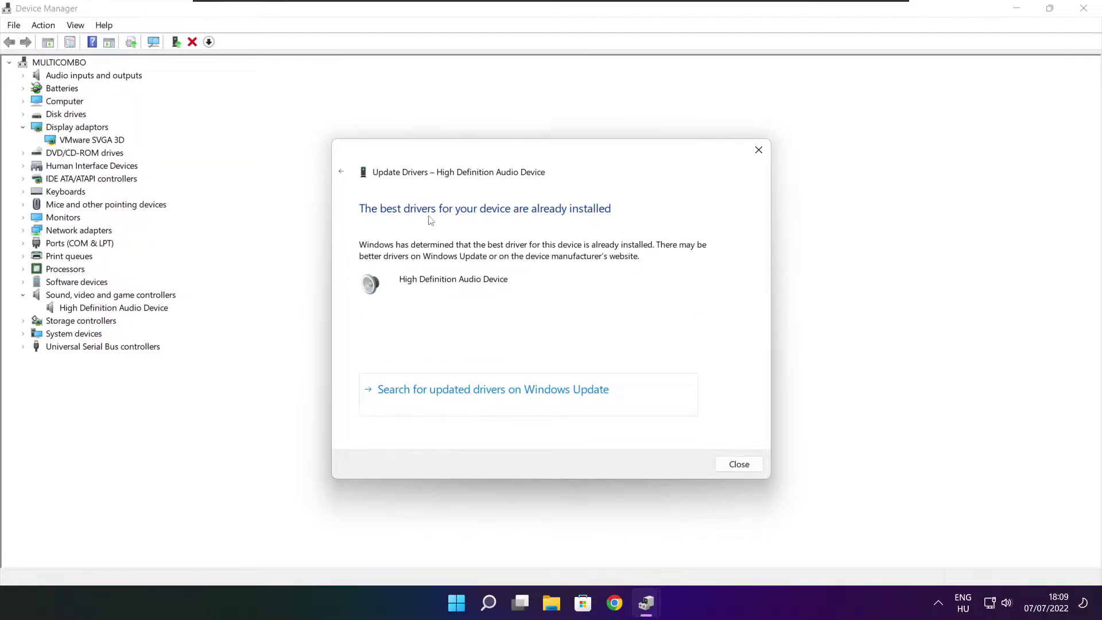
click(739, 464)
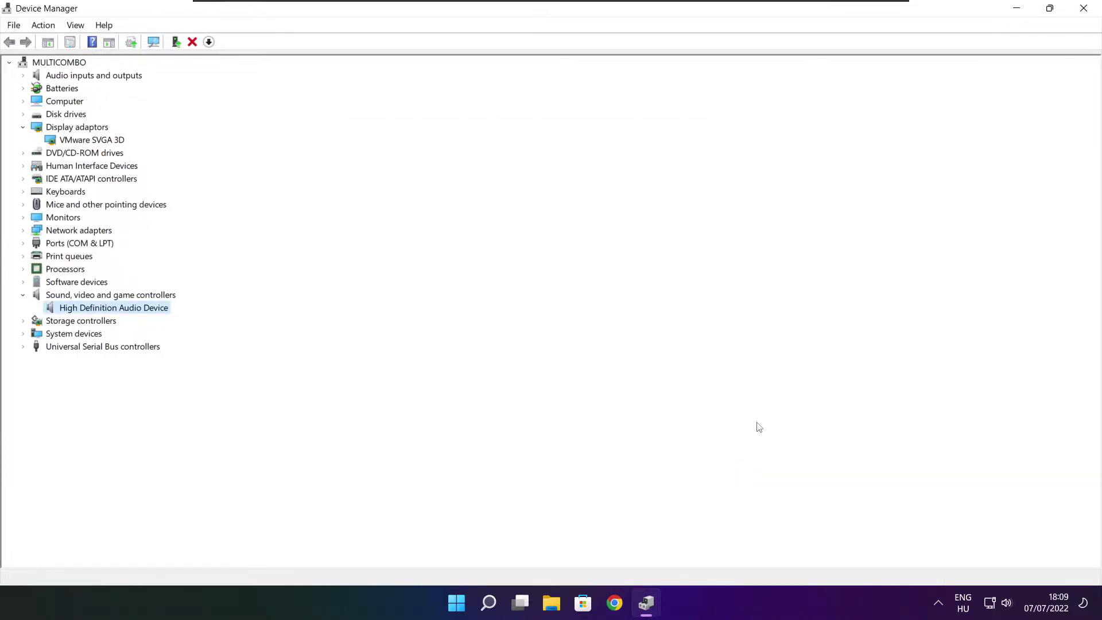
Close Device Manager and search Windows for 'edit power plan'.
click(1084, 10)
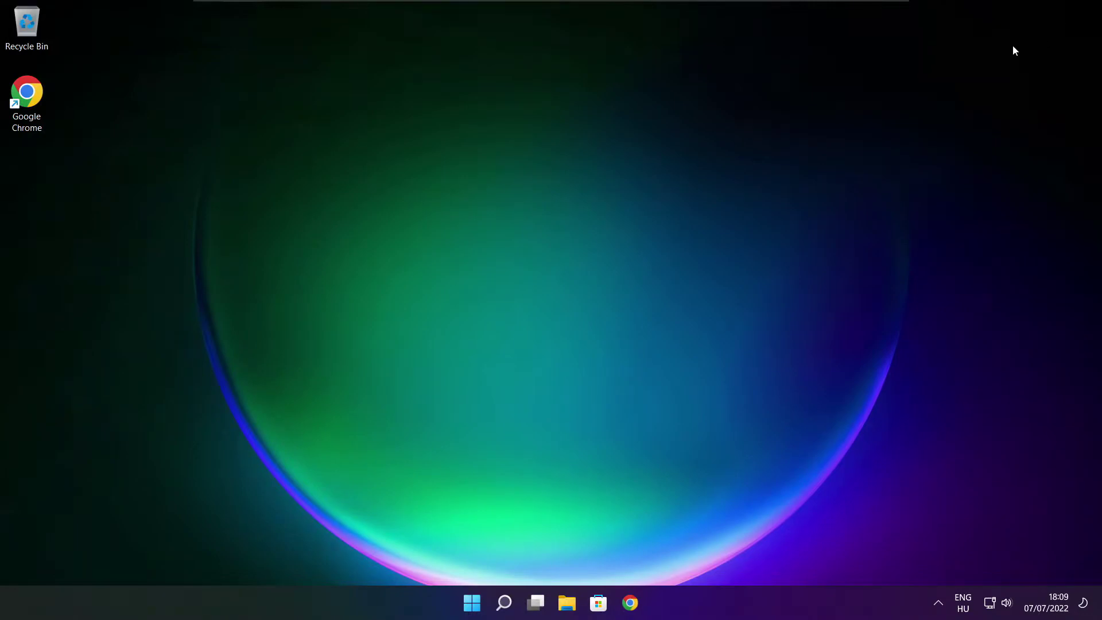
click(504, 603)
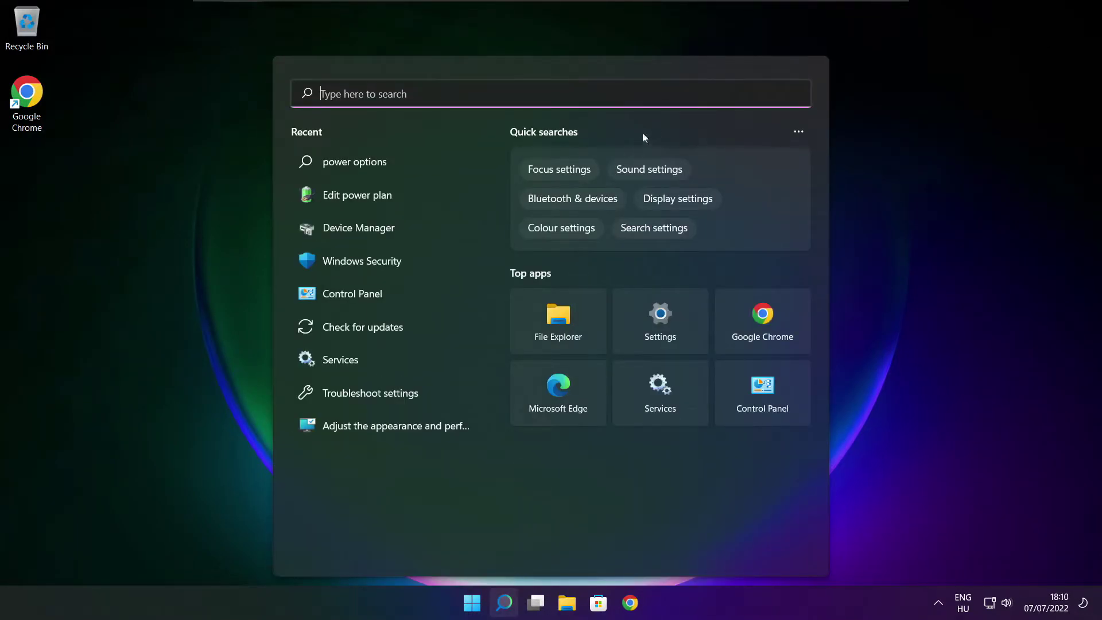
text(e)
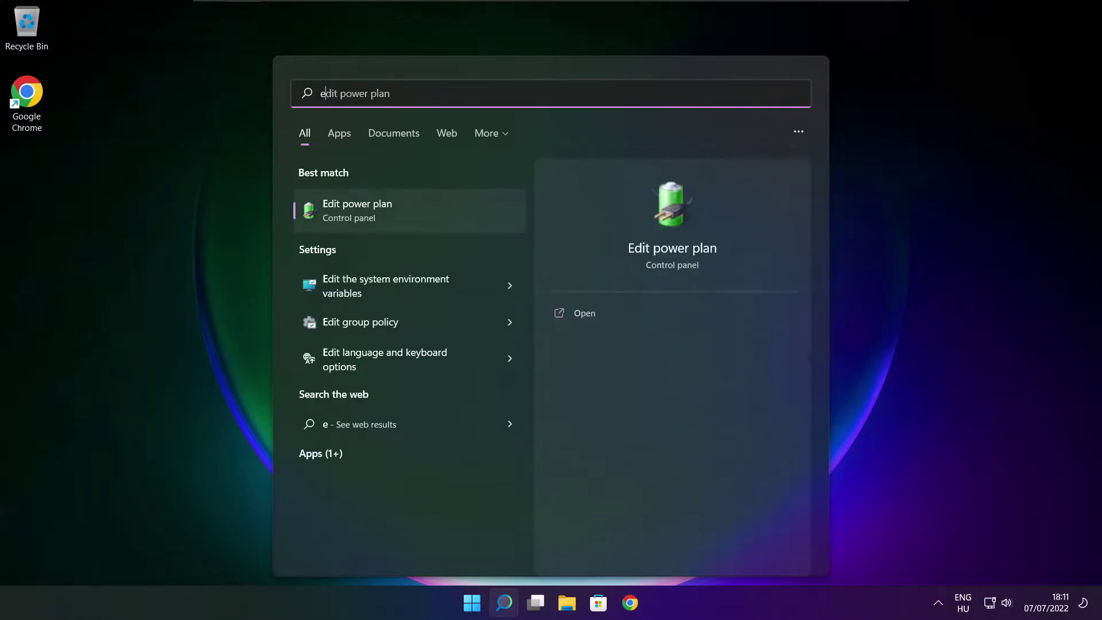
text(dit power plan)
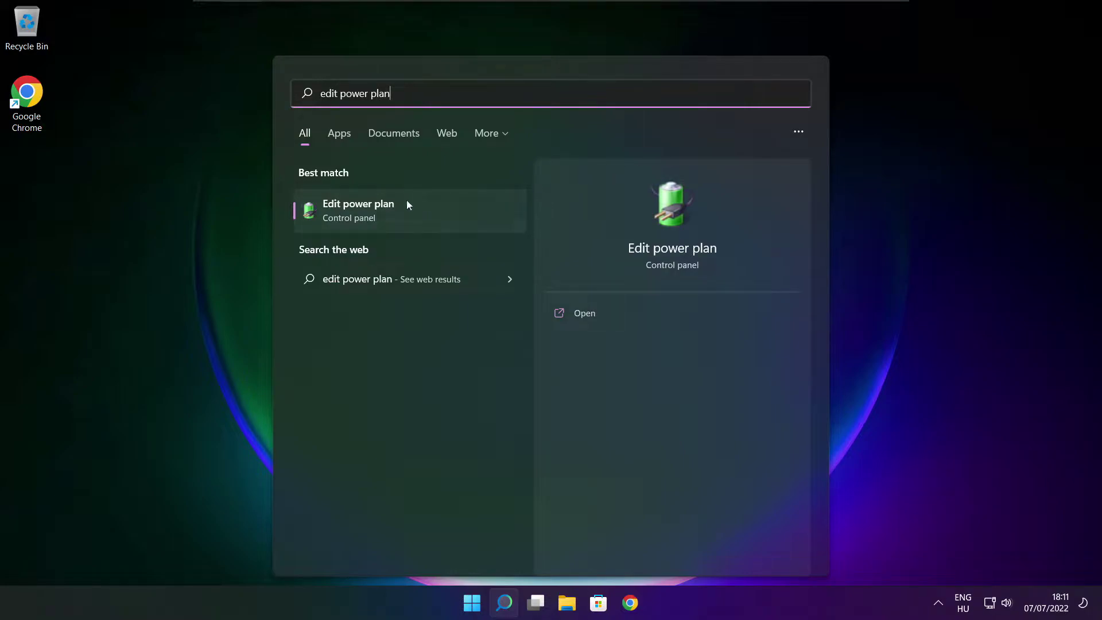
Switch the active power plan to High performance in Power Options.
click(435, 214)
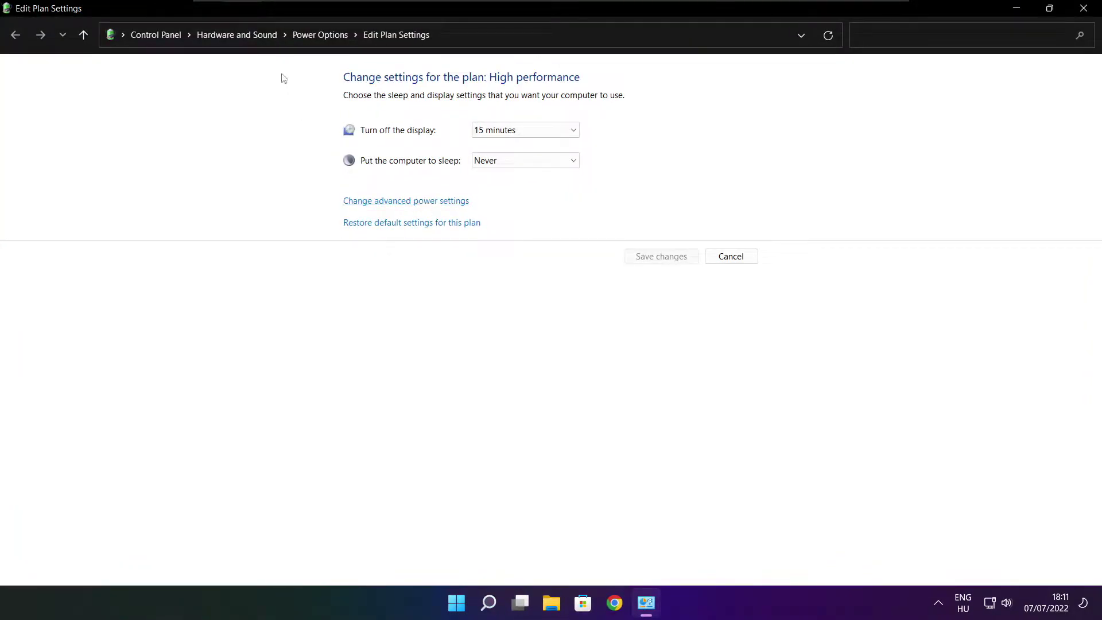
click(321, 35)
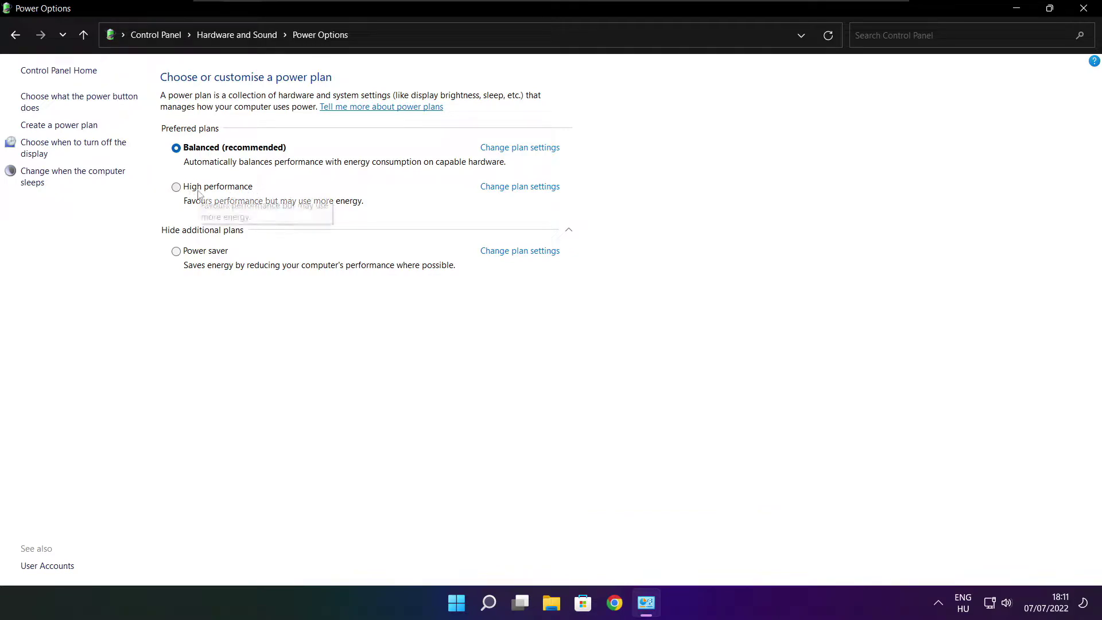
click(229, 194)
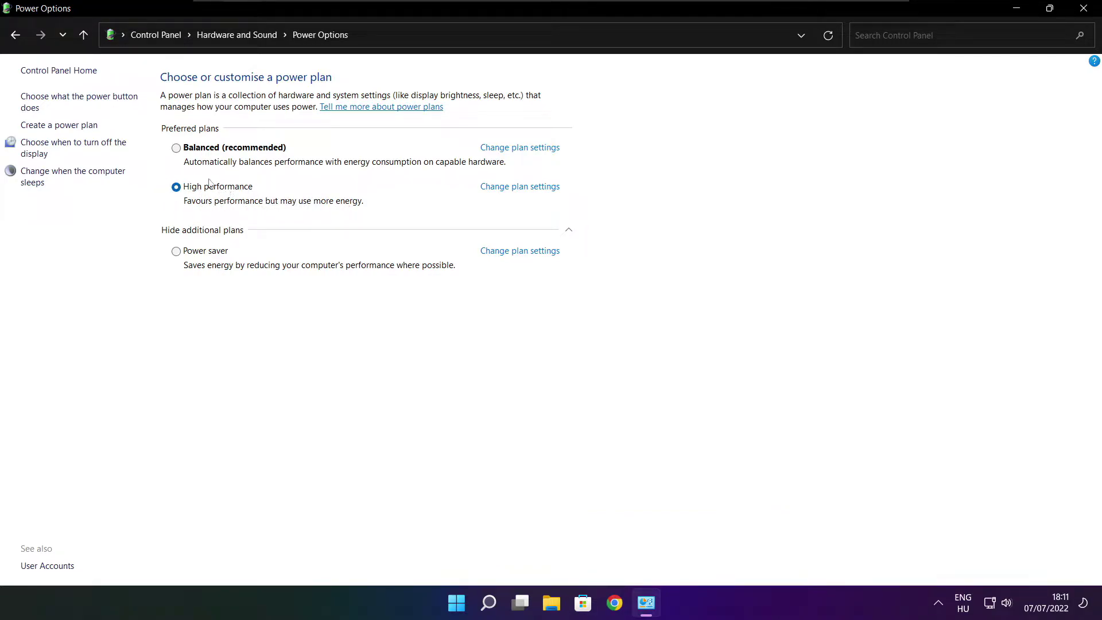
click(1084, 8)
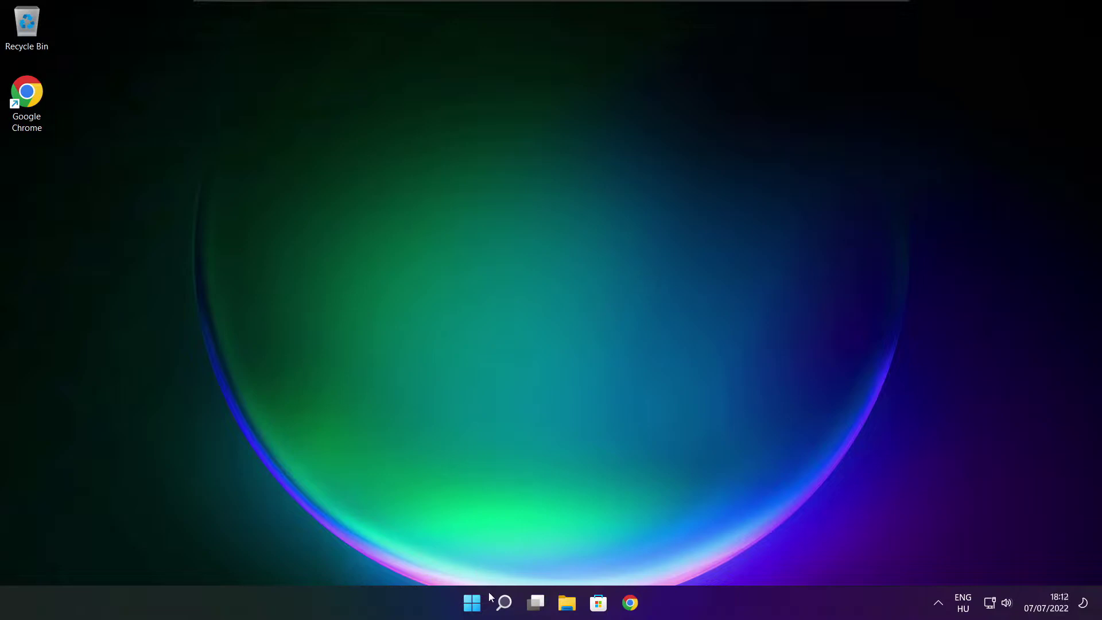
Search 'game mode' and open the Game Mode settings page.
click(505, 604)
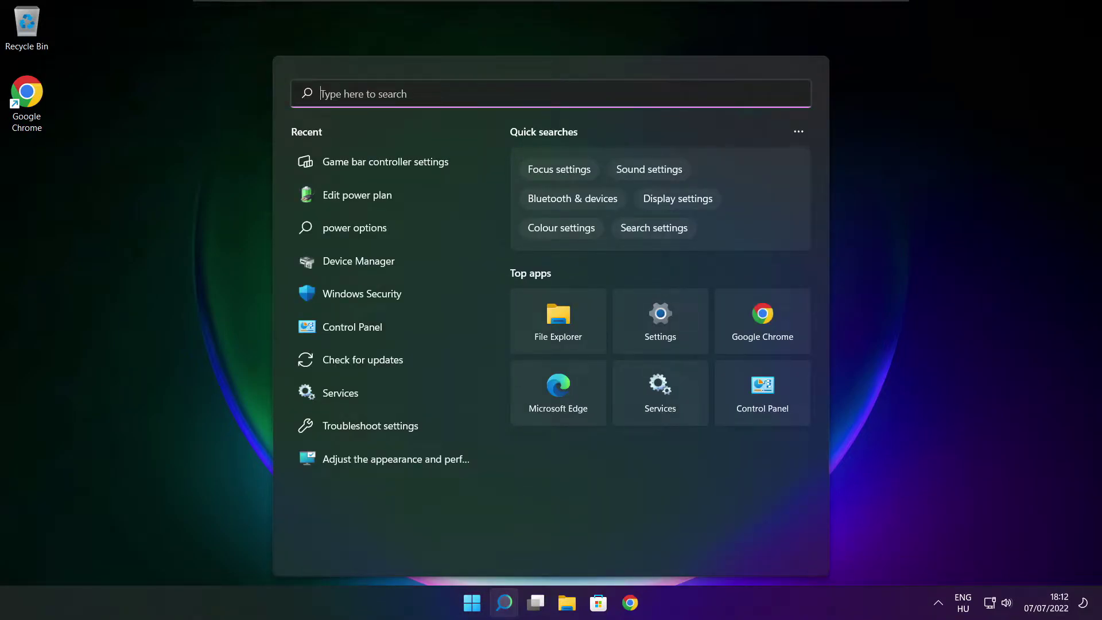
text(game)
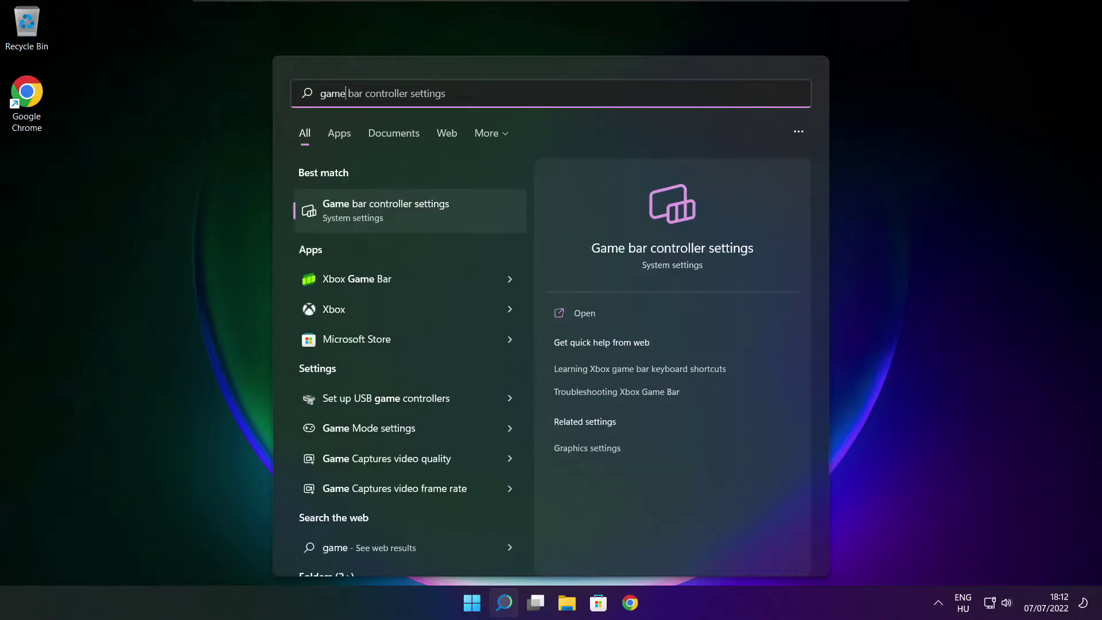
text( mode)
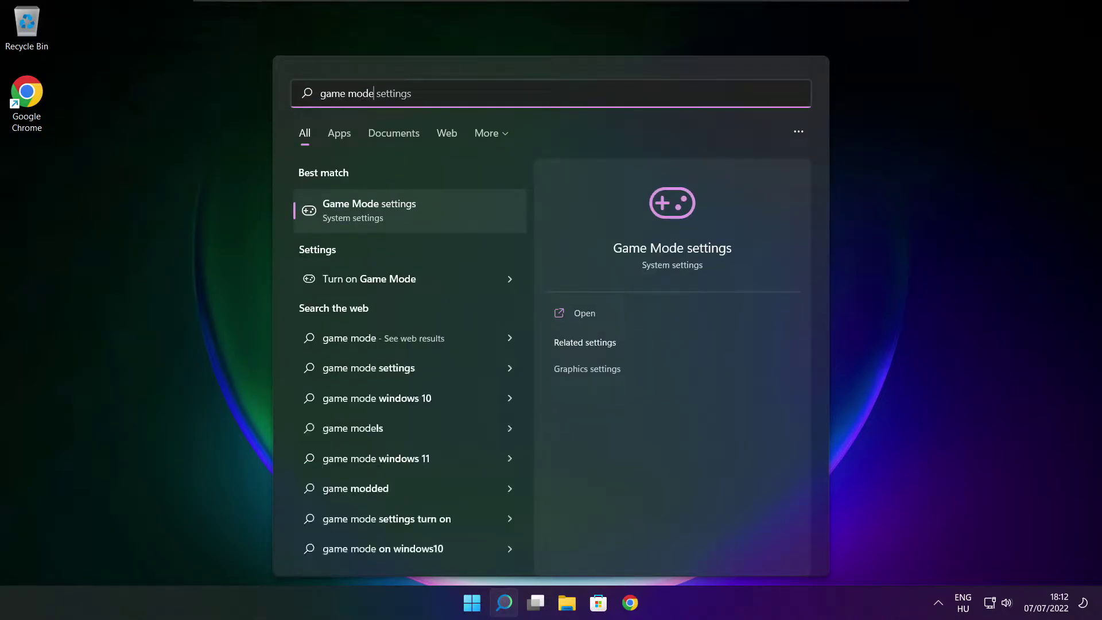
click(436, 211)
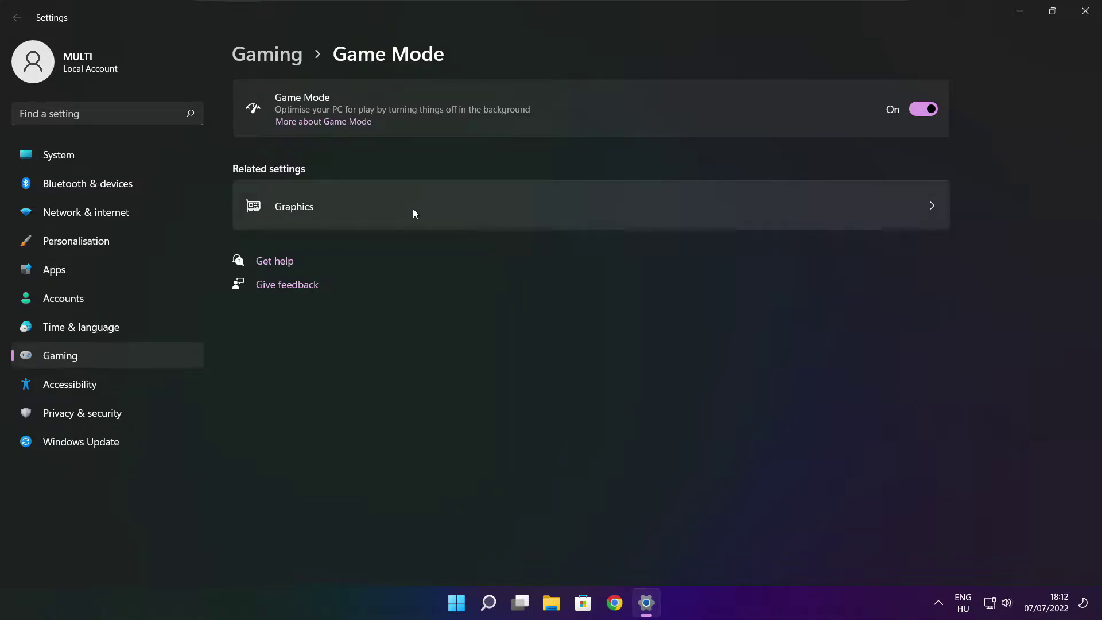
Leave Game Mode On and verify the Xbox Game Bar controller shortcut is off.
click(927, 109)
click(926, 109)
click(271, 57)
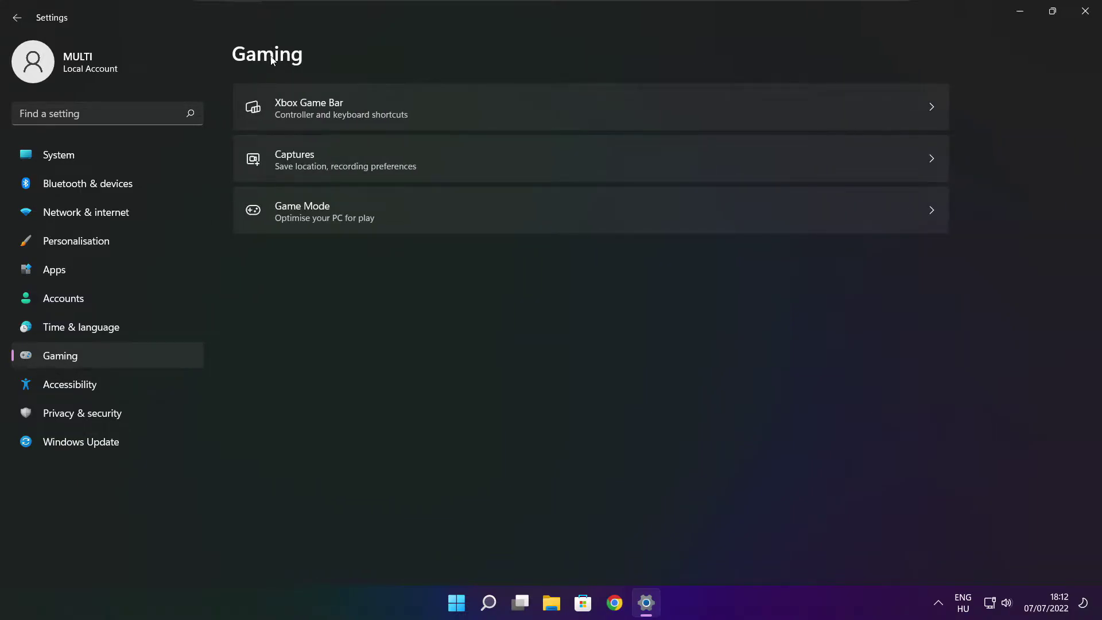
click(450, 119)
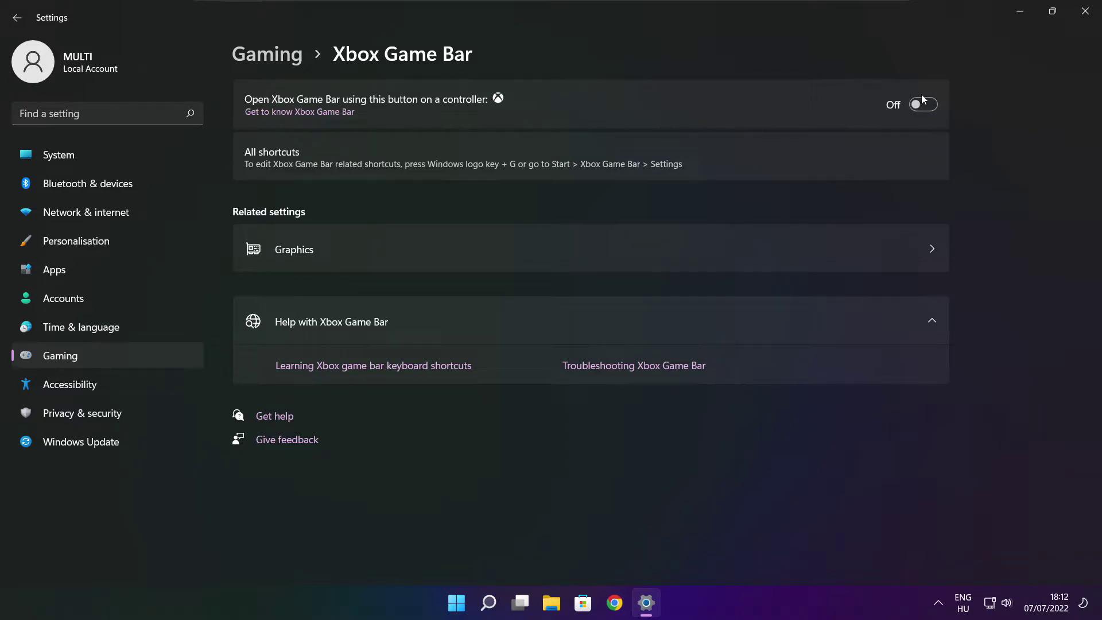
click(1085, 17)
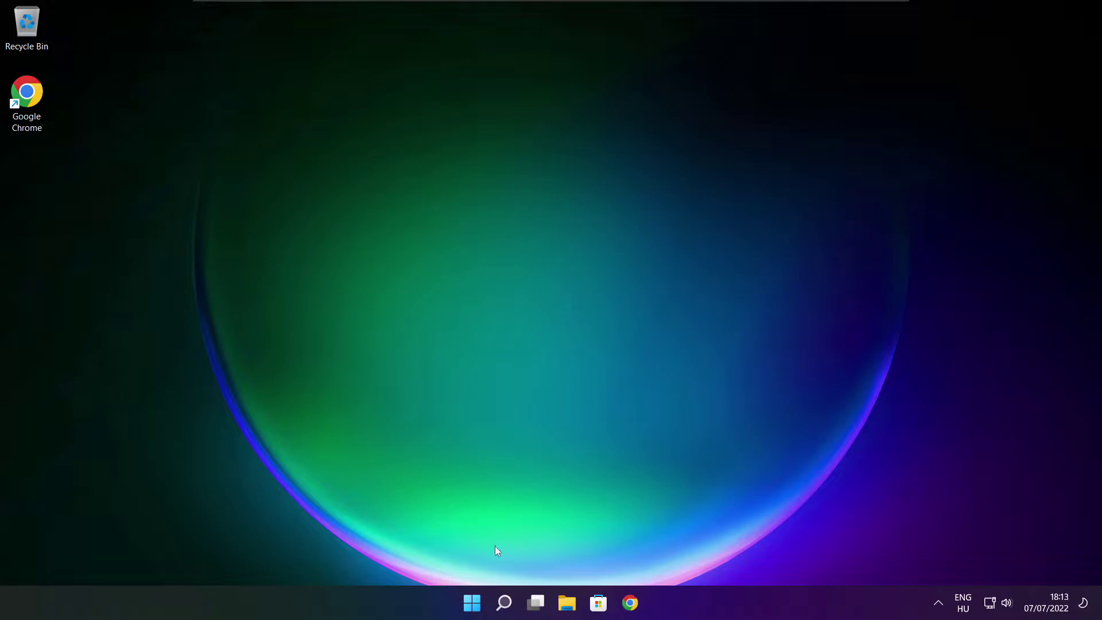
Launch Task Manager from the Start button's Quick Link menu.
right_click(474, 605)
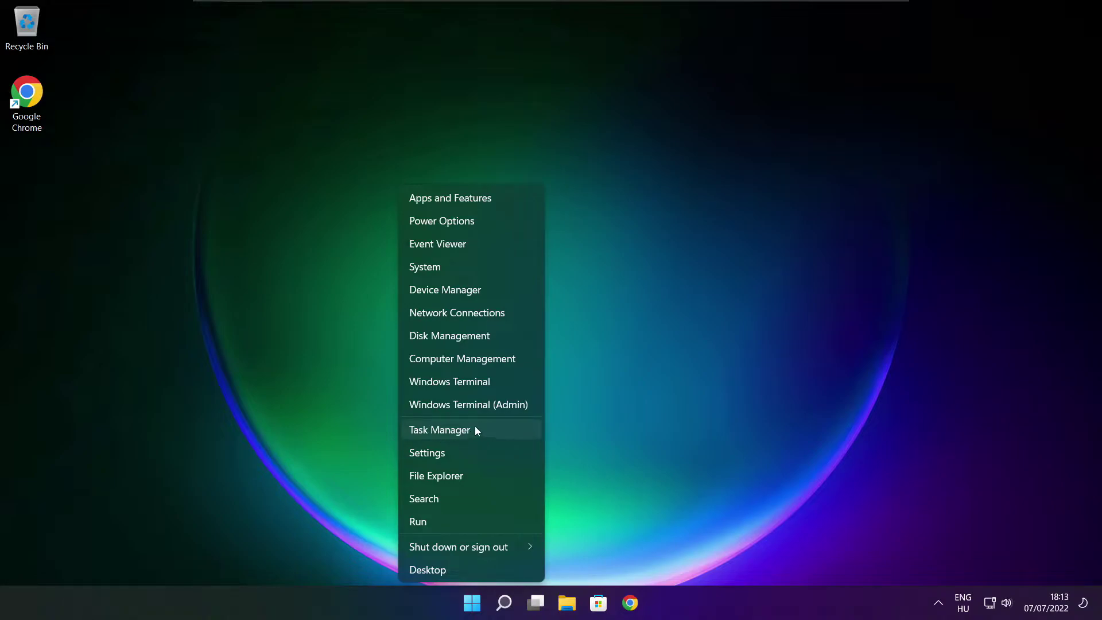
click(473, 430)
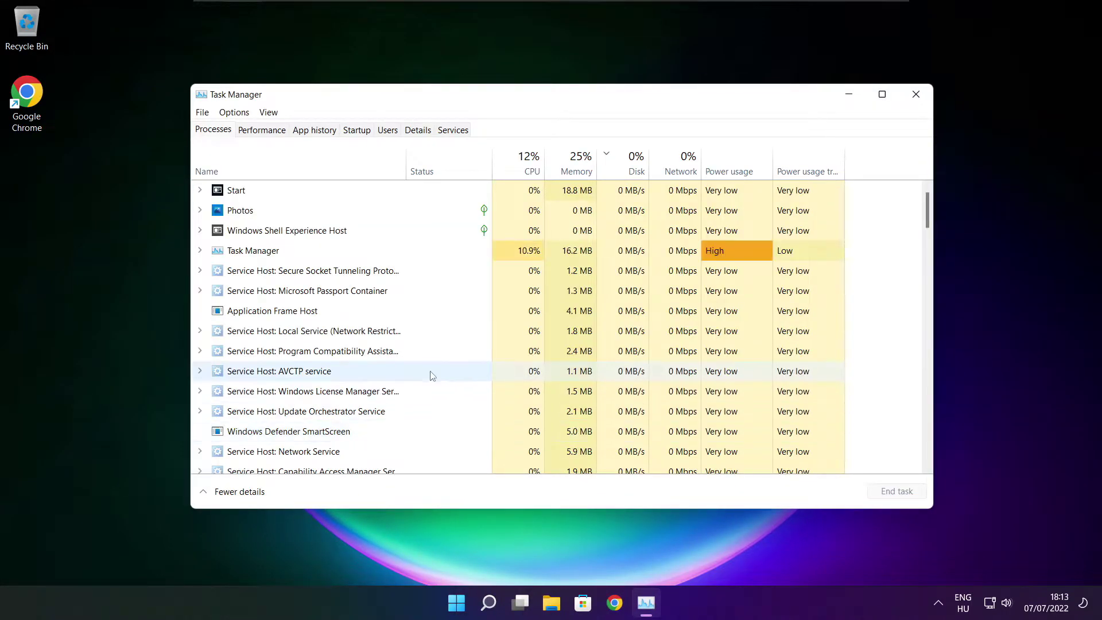
Disable Cortana, Microsoft Edge, Microsoft Teams and Terminal in the Startup apps list.
click(356, 132)
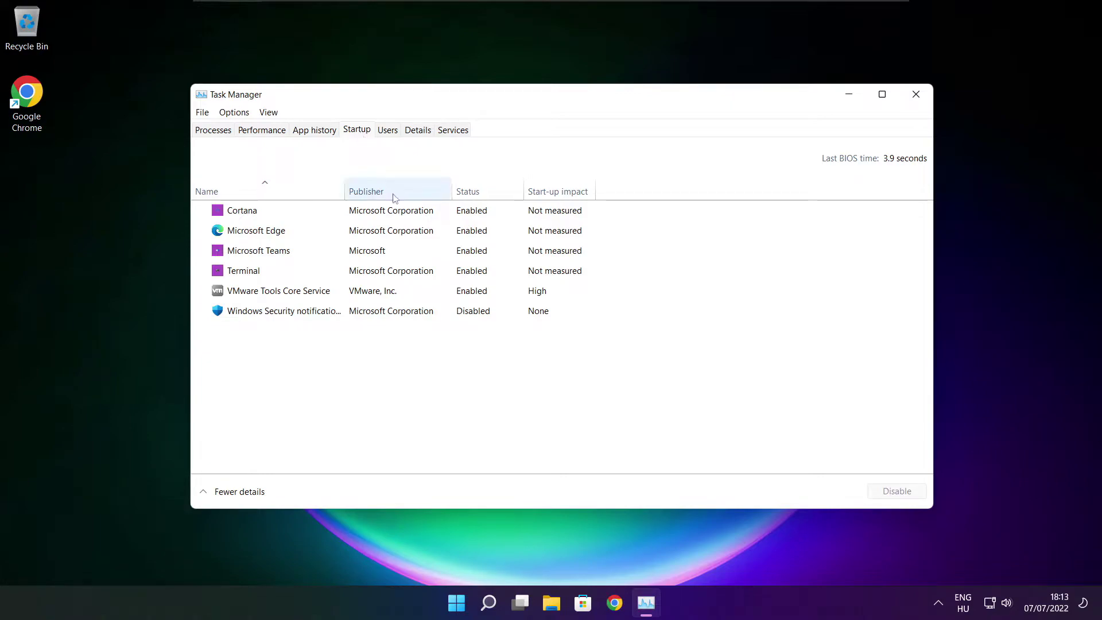
click(421, 214)
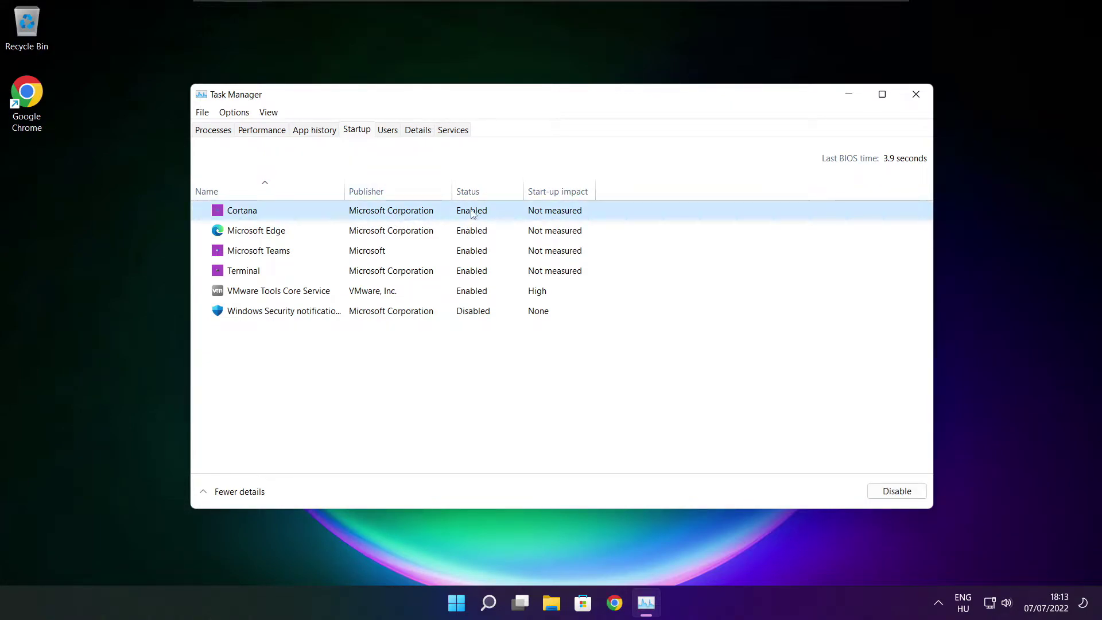
click(893, 497)
click(342, 236)
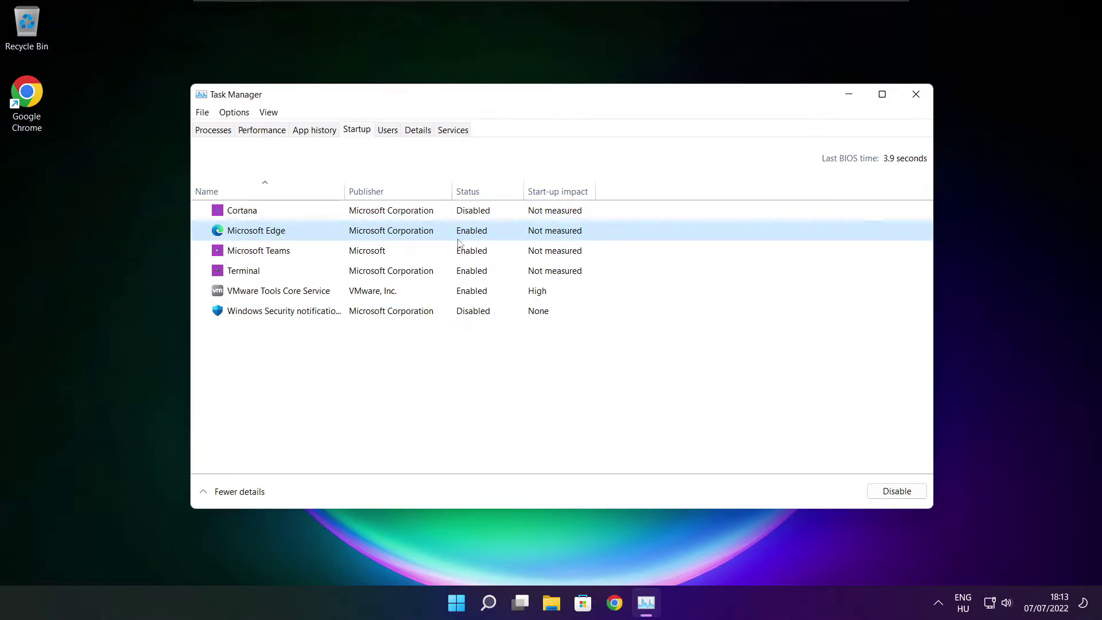
click(905, 500)
click(905, 499)
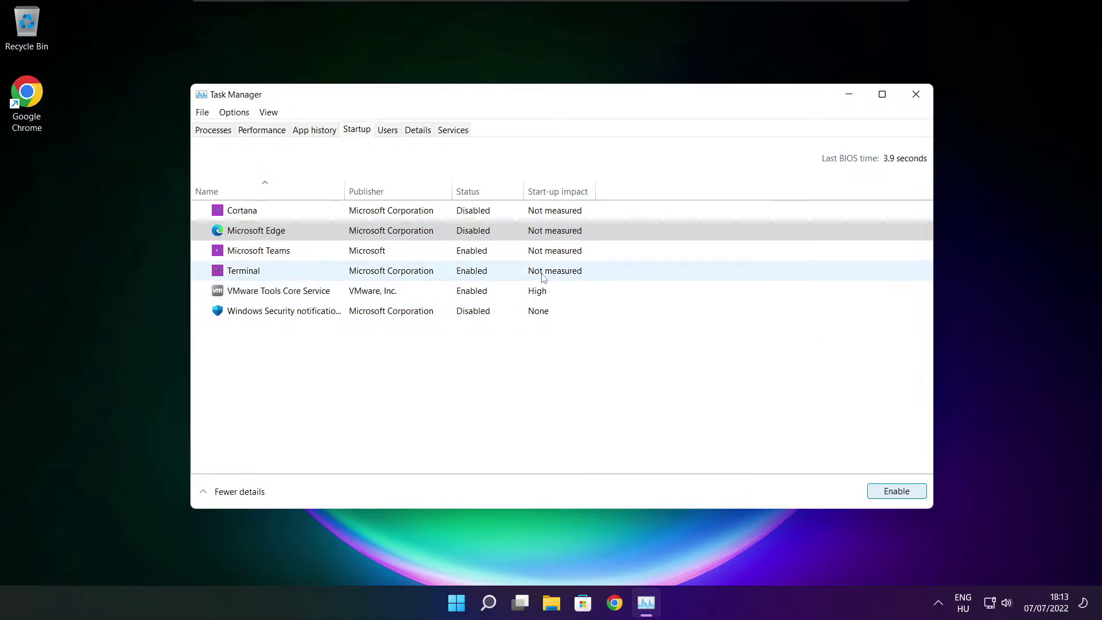
click(485, 253)
click(916, 491)
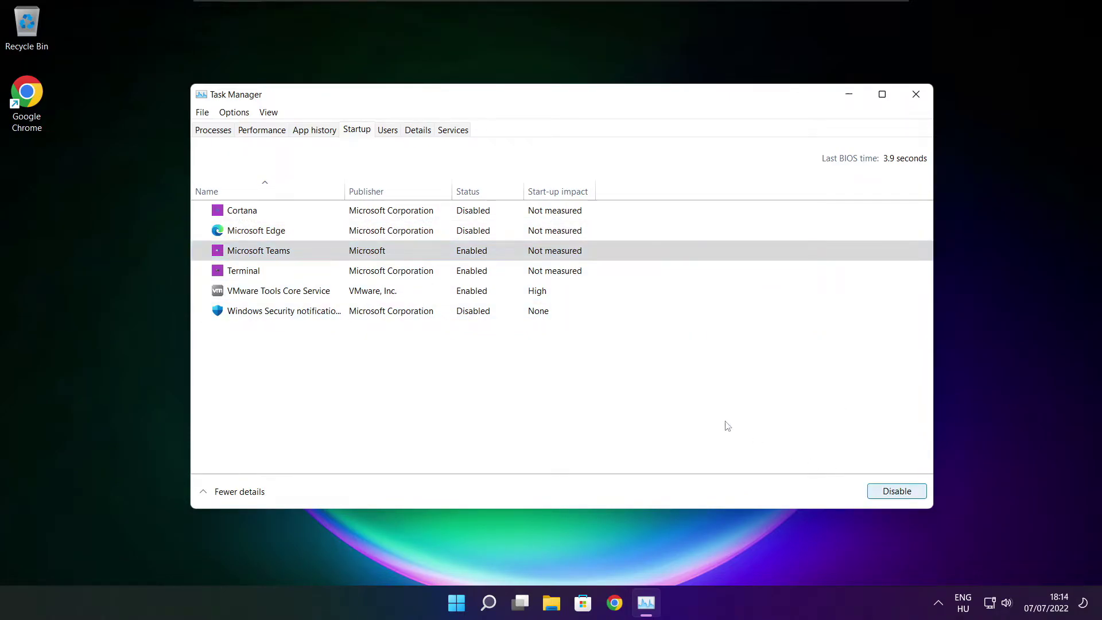
click(419, 279)
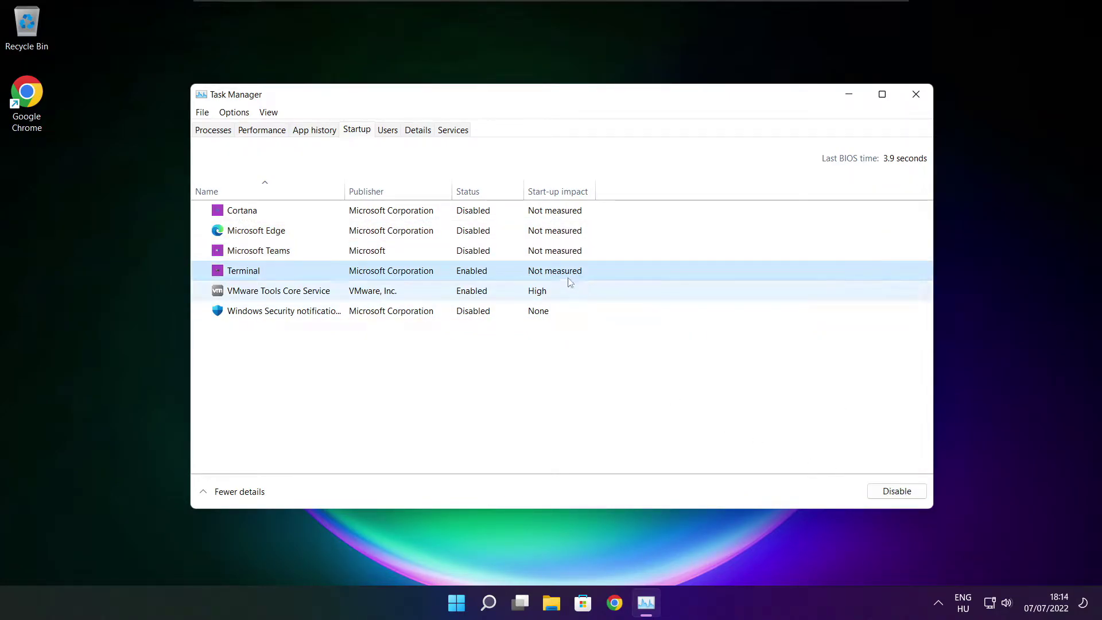
click(910, 495)
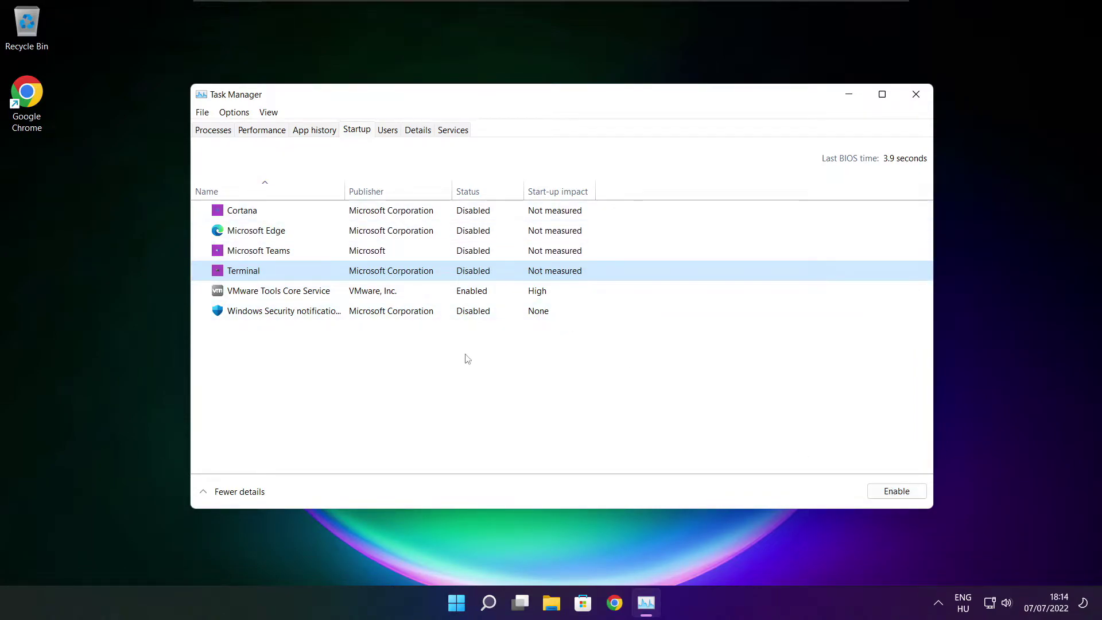
click(917, 100)
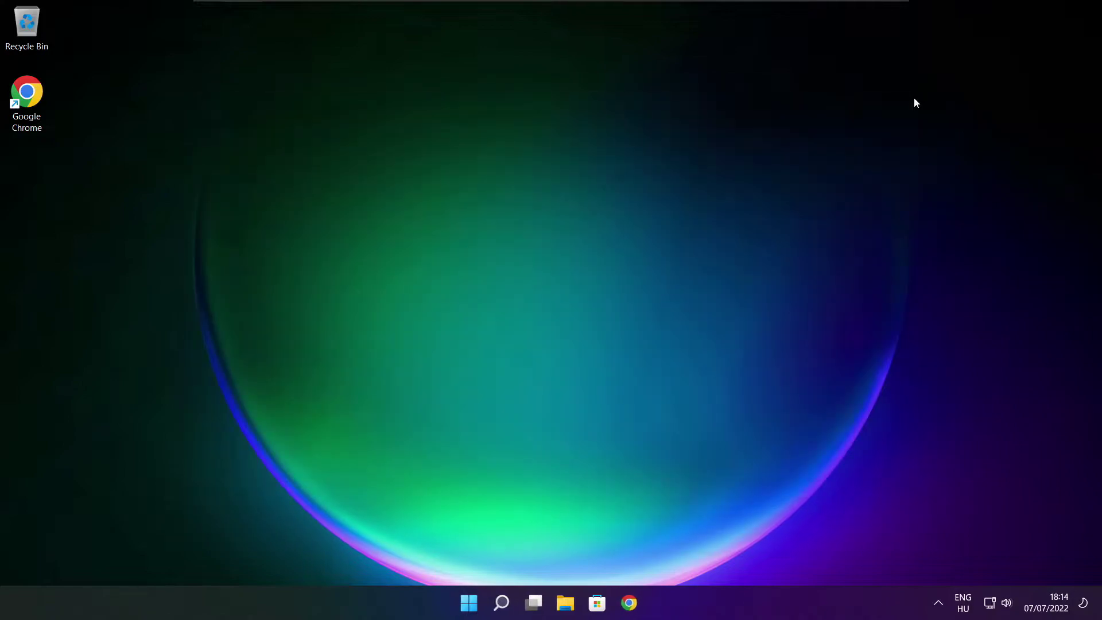
Search 'optimis' and launch Defragment and Optimise Drives.
click(504, 607)
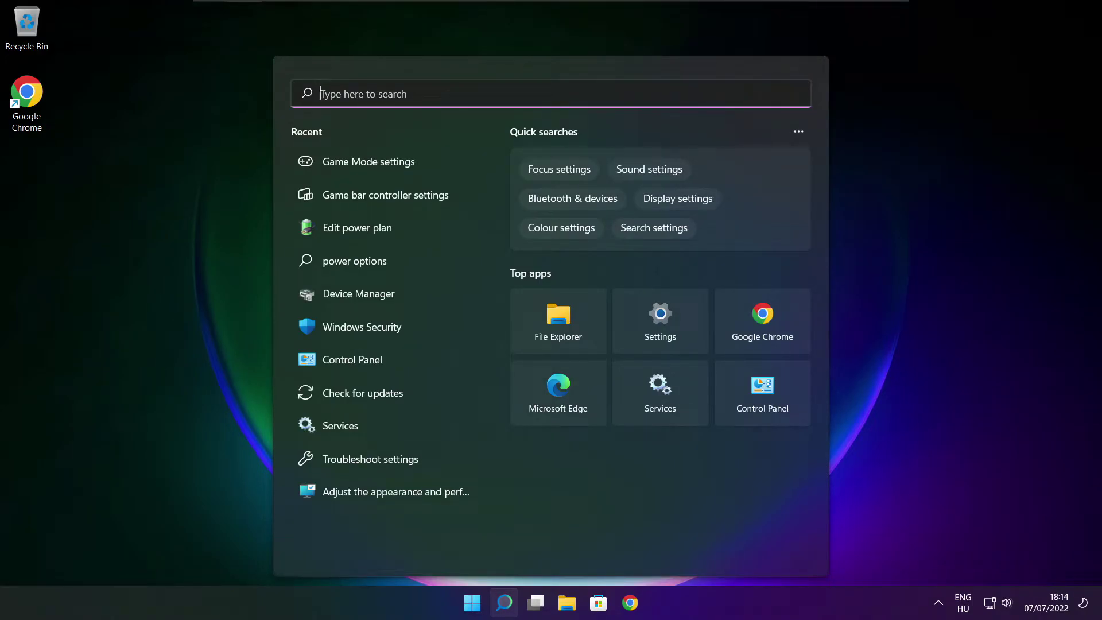
text(op)
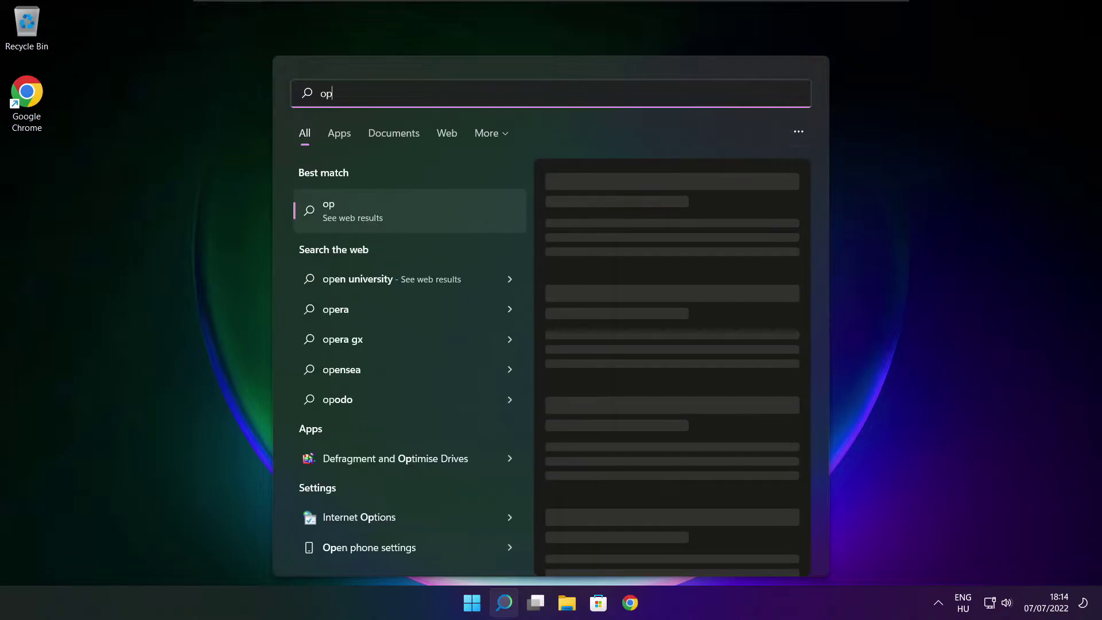
text(timise)
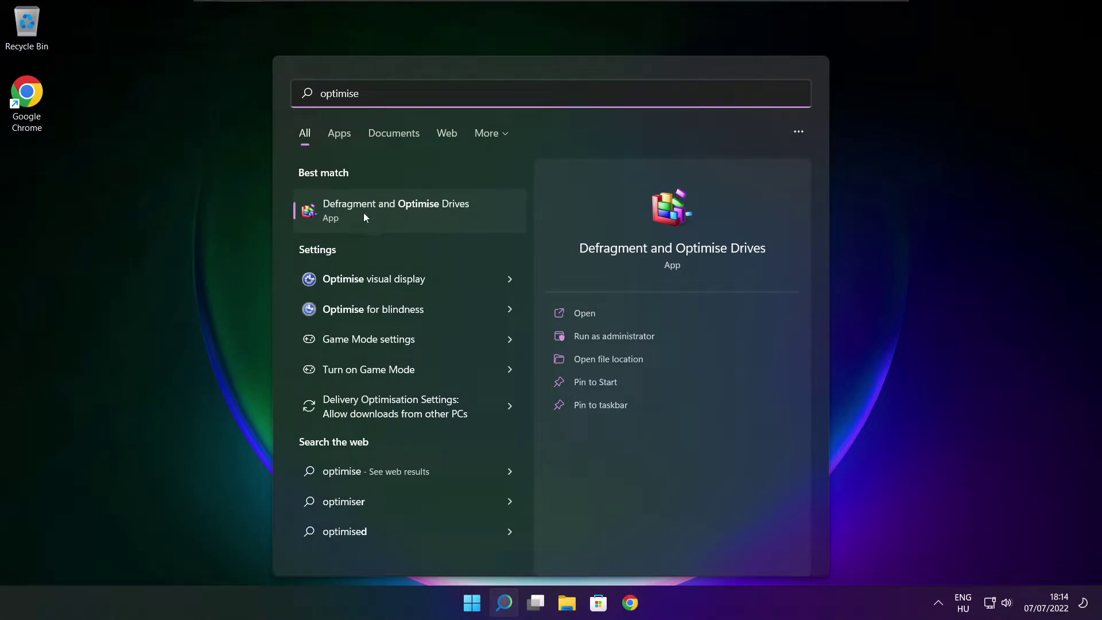
click(423, 208)
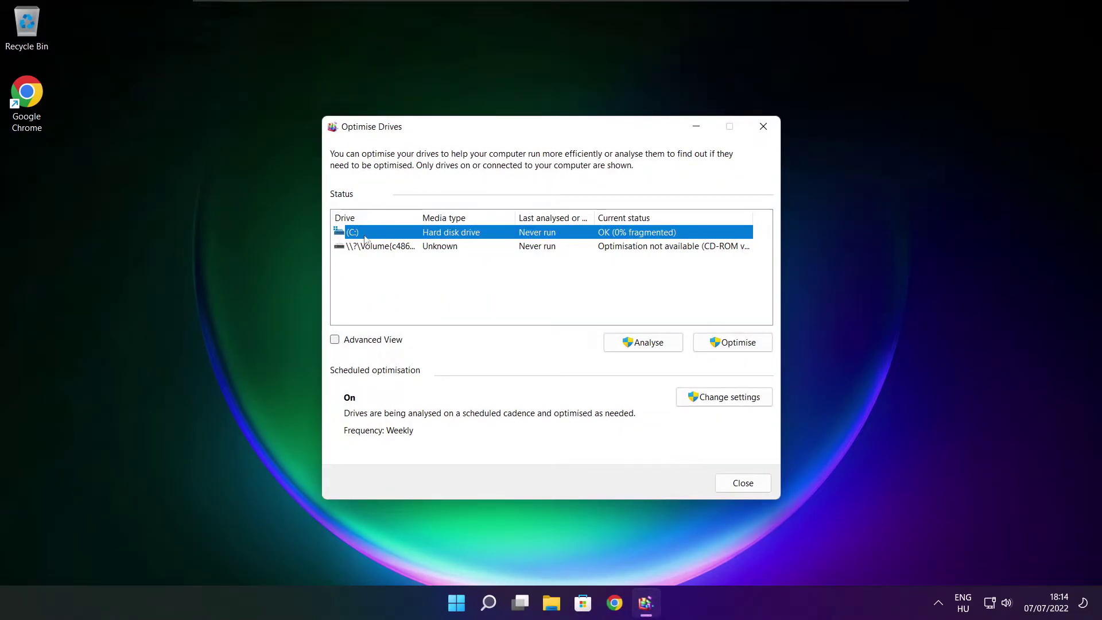
Analyse drive C: (9% fragmented) and start optimising it.
click(633, 343)
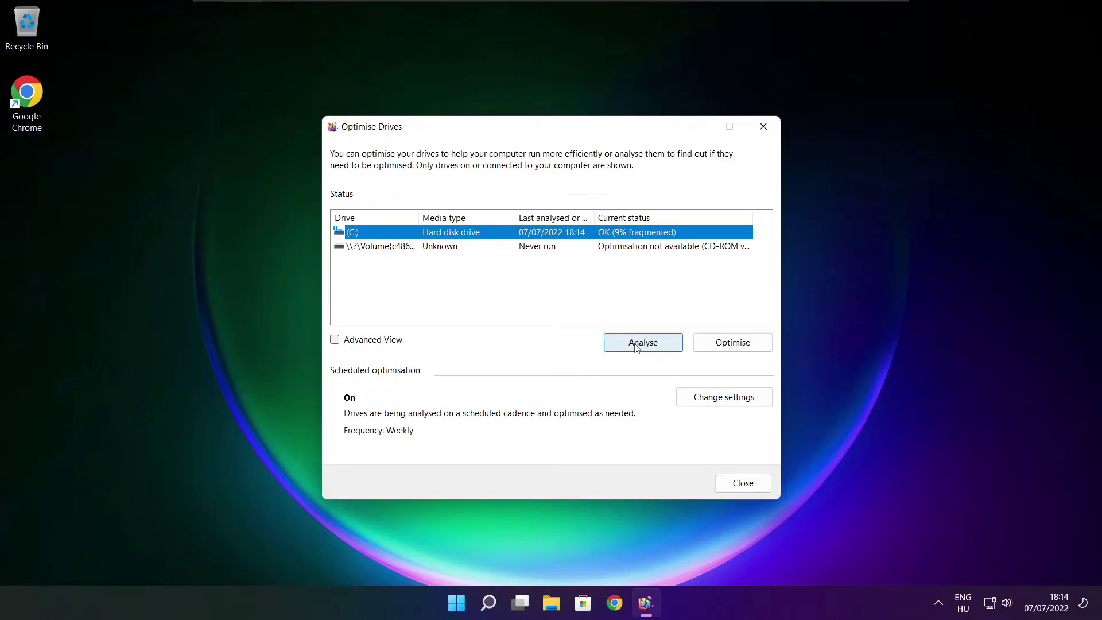
click(738, 348)
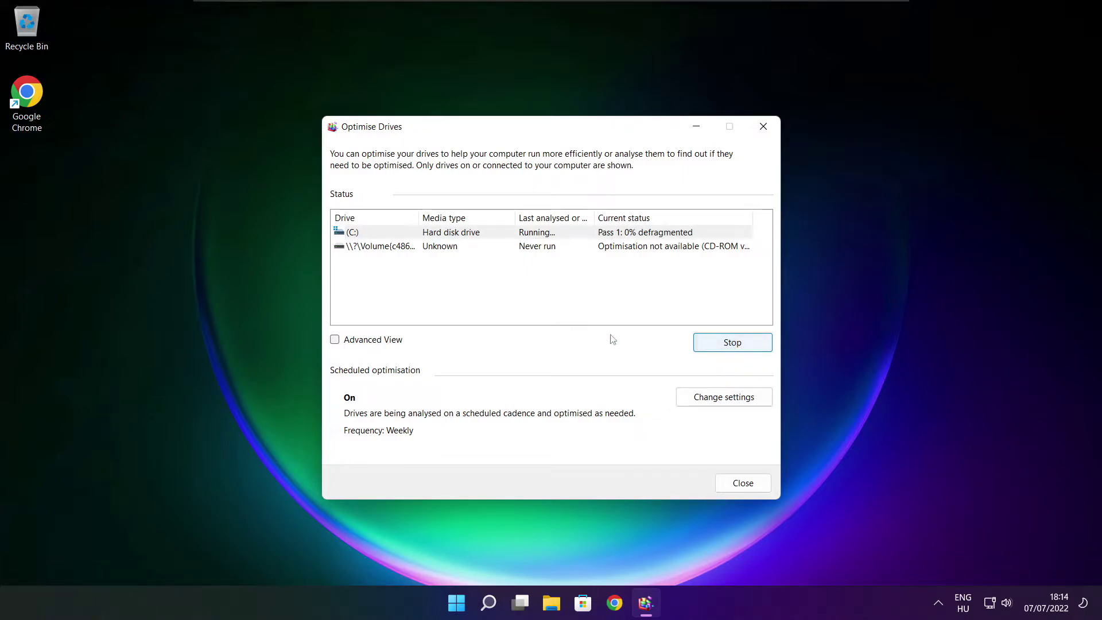
key(alt+F4)
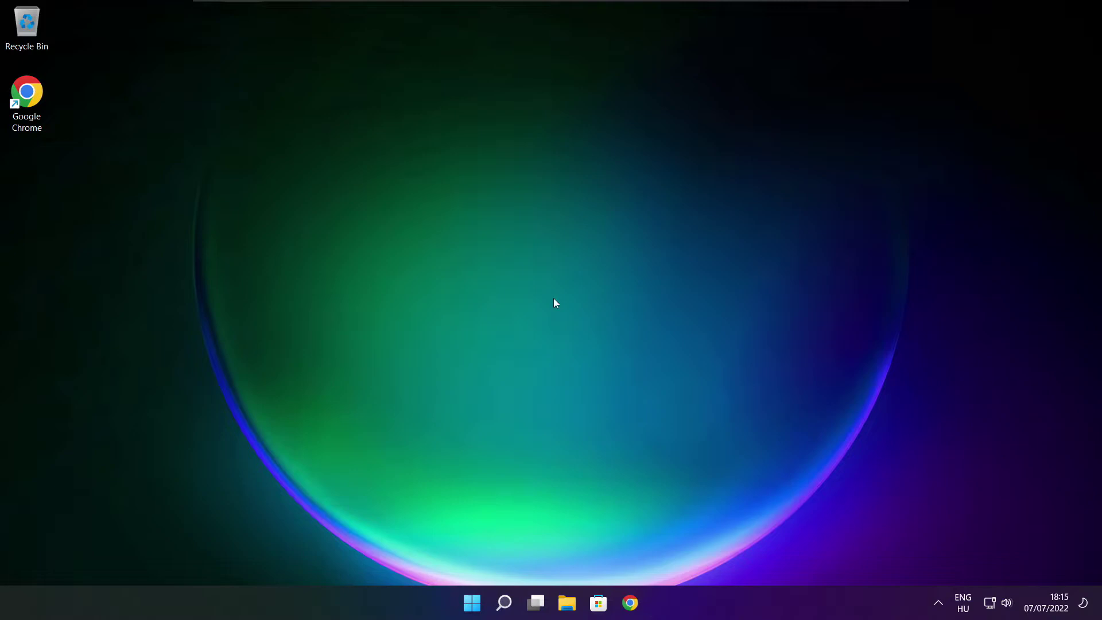
Run a fresh Windows Update check that reports up to date, then close Settings.
click(504, 606)
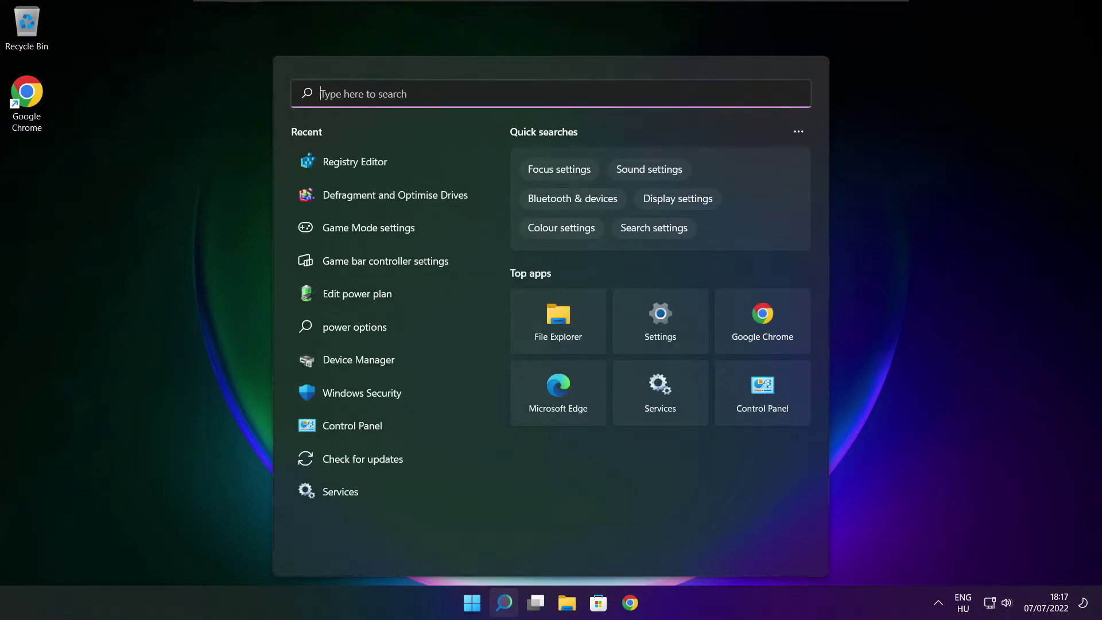
text(updates)
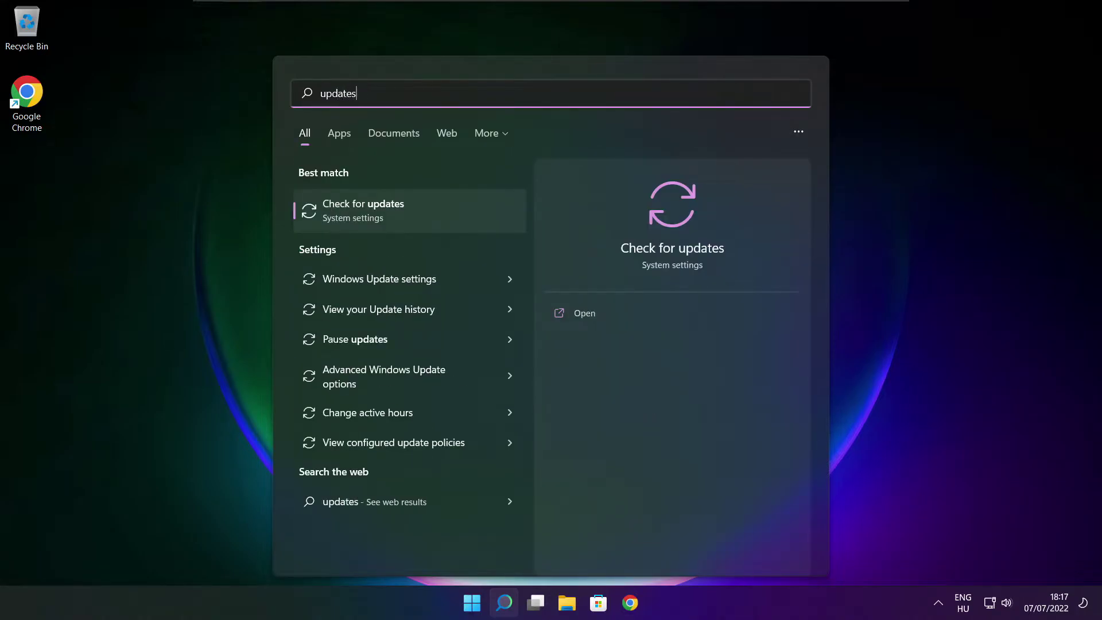
click(400, 216)
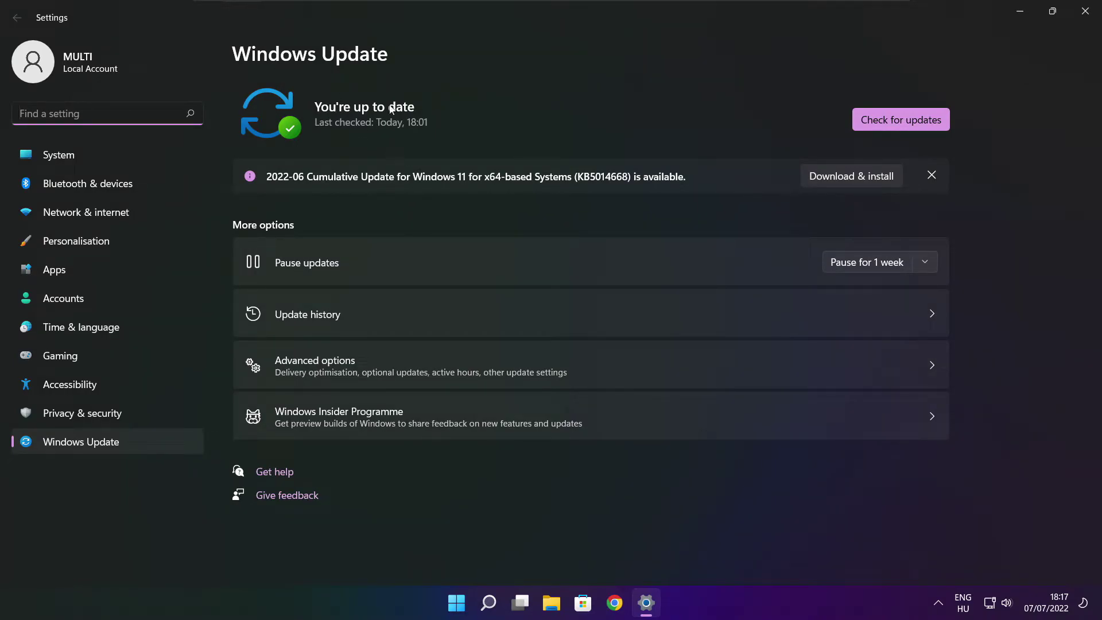
click(900, 119)
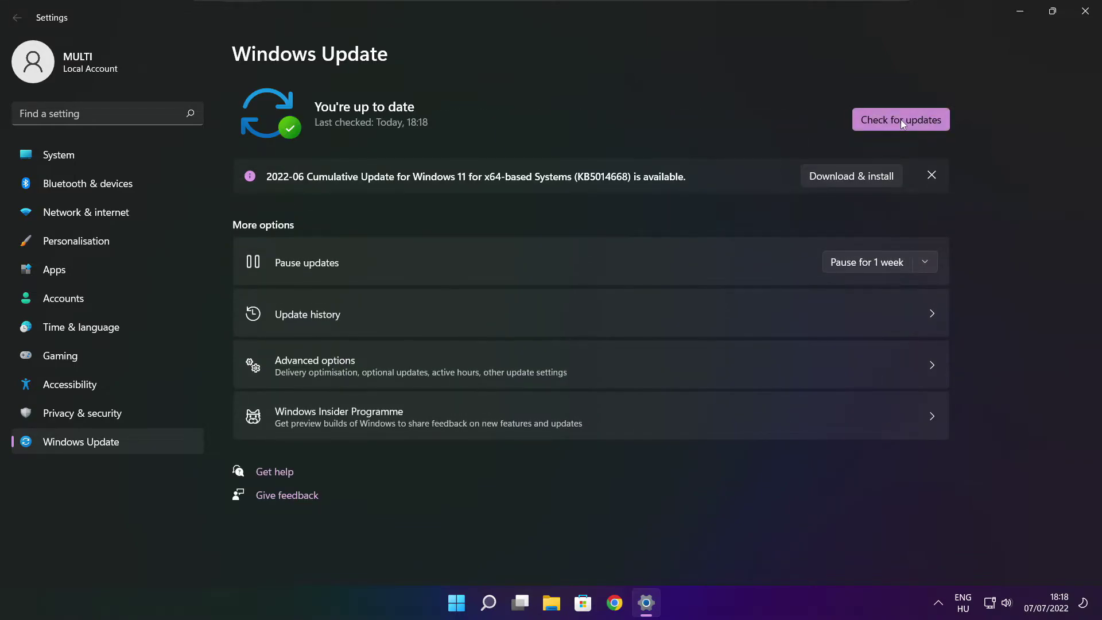
click(1084, 17)
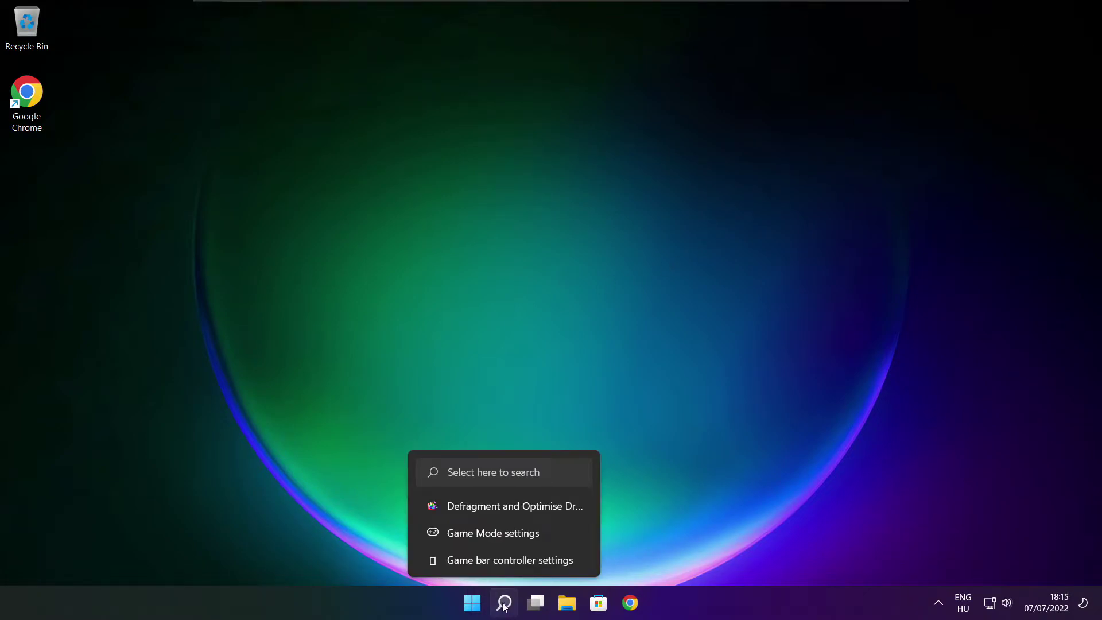
Launch Registry Editor via 'regedit' and open HKEY_CURRENT_USER\System\GameConfigStore.
click(504, 604)
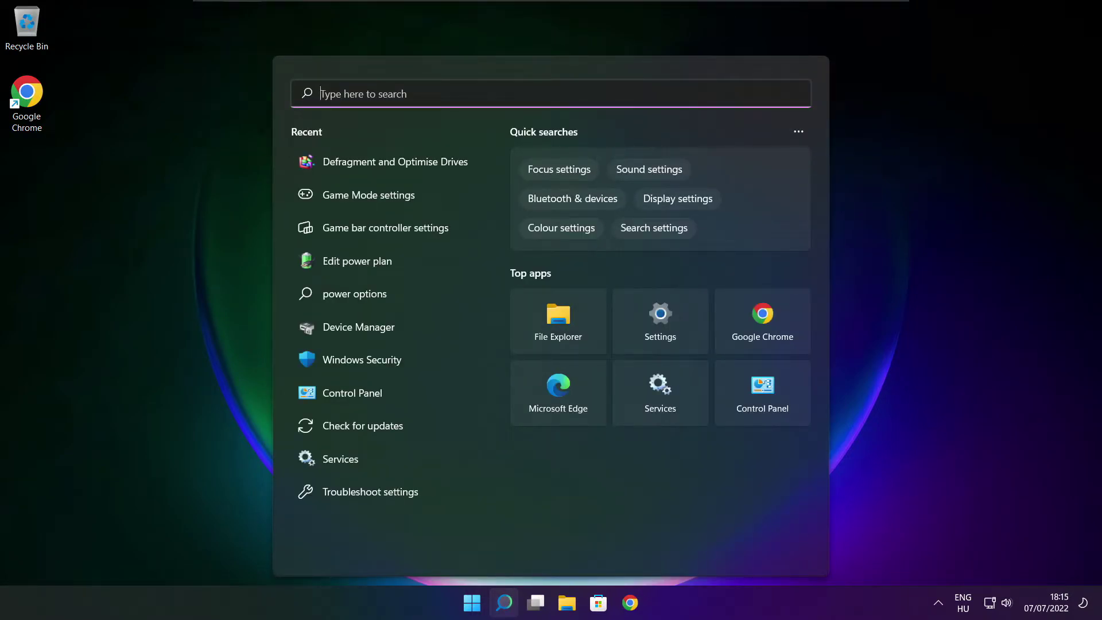
text(regedit)
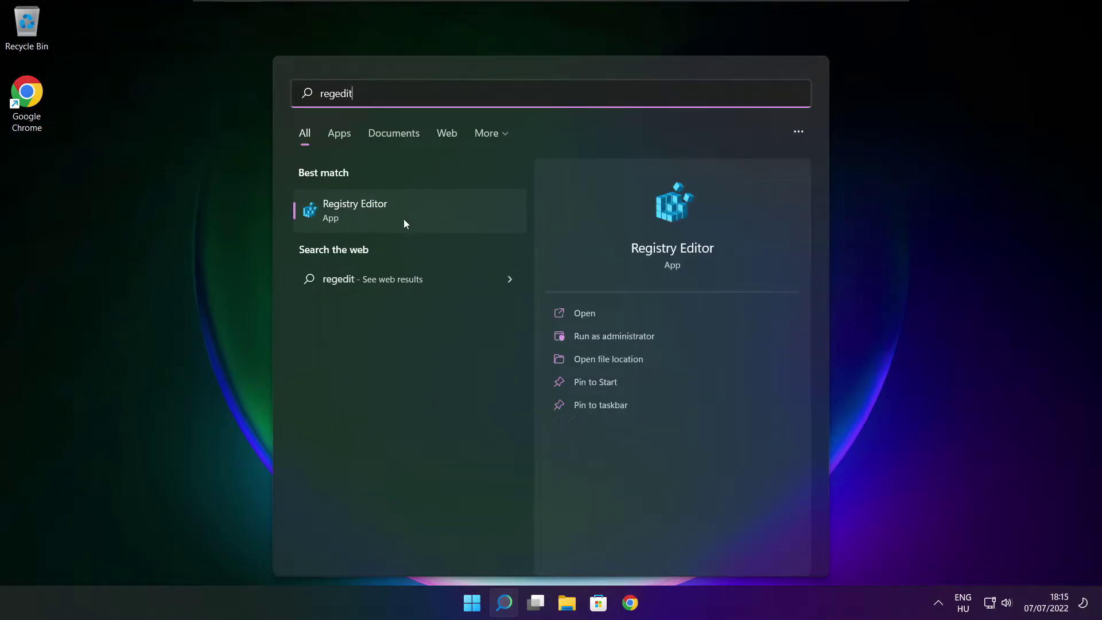
click(419, 208)
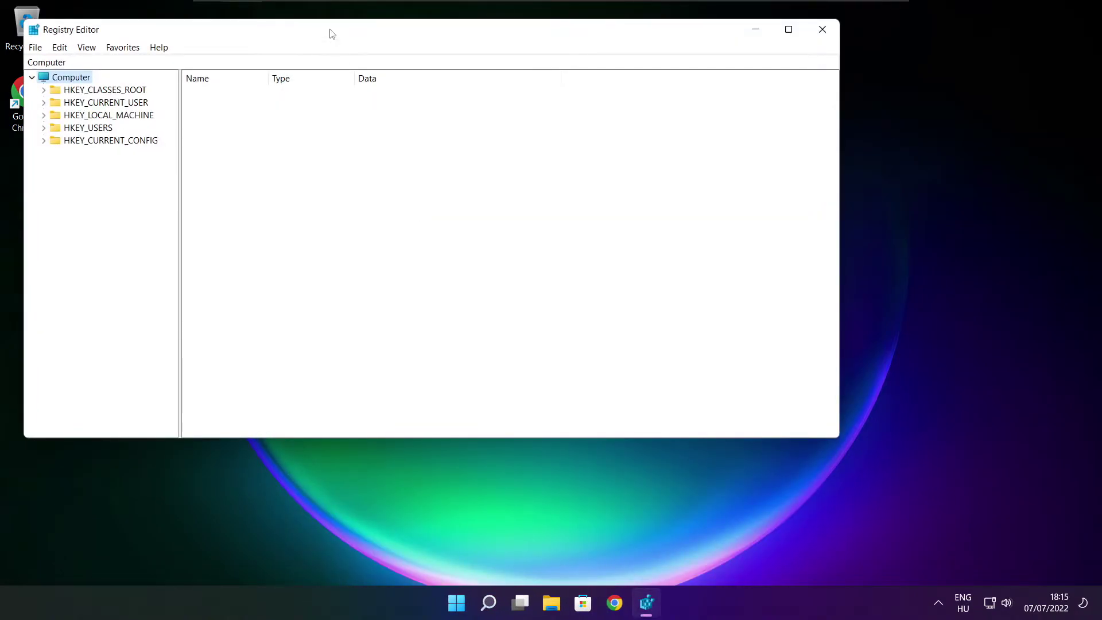
drag(331, 32, 450, 115)
click(201, 187)
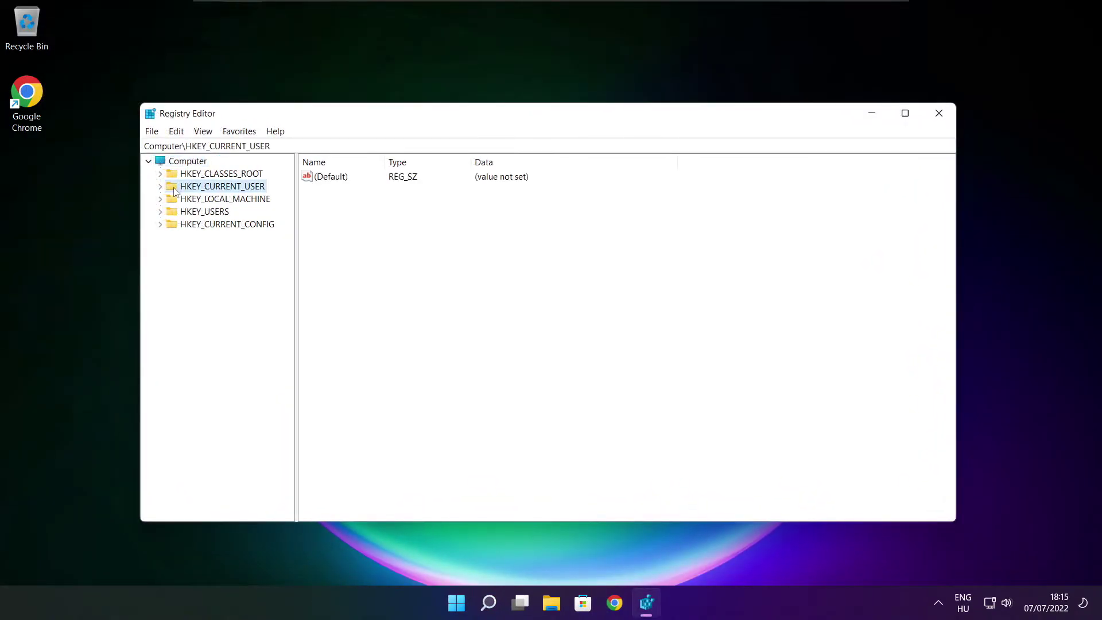
click(161, 186)
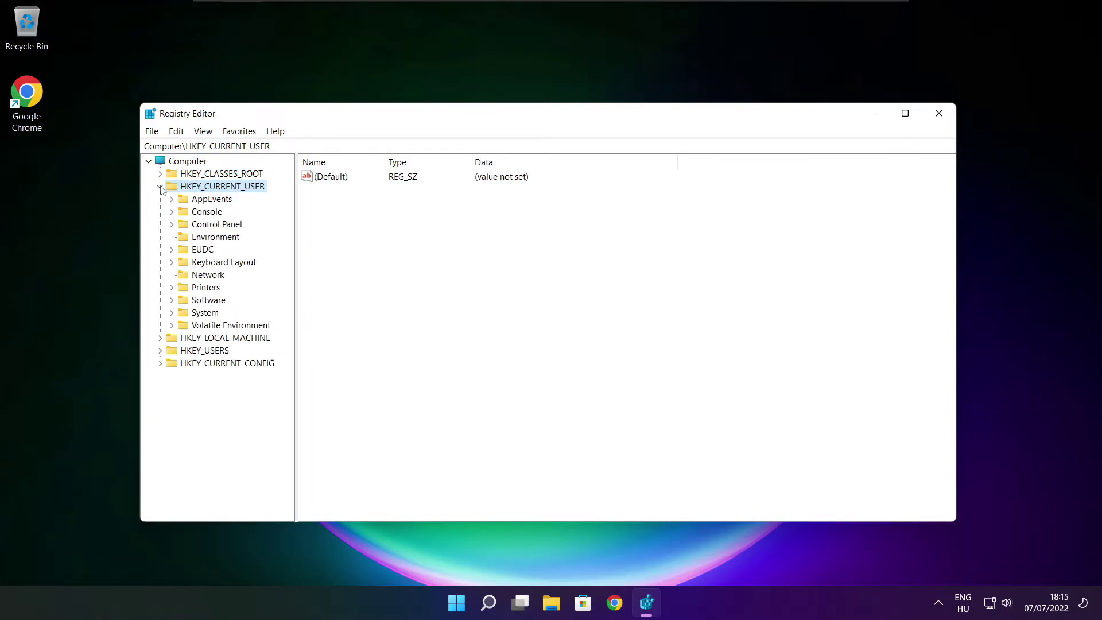
click(185, 317)
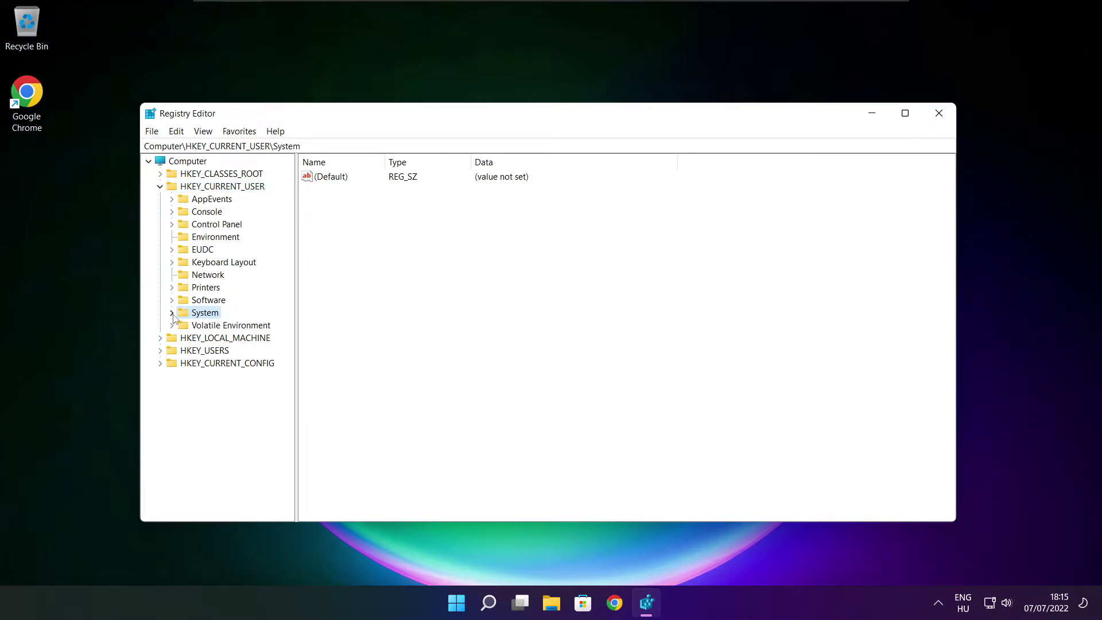
click(172, 313)
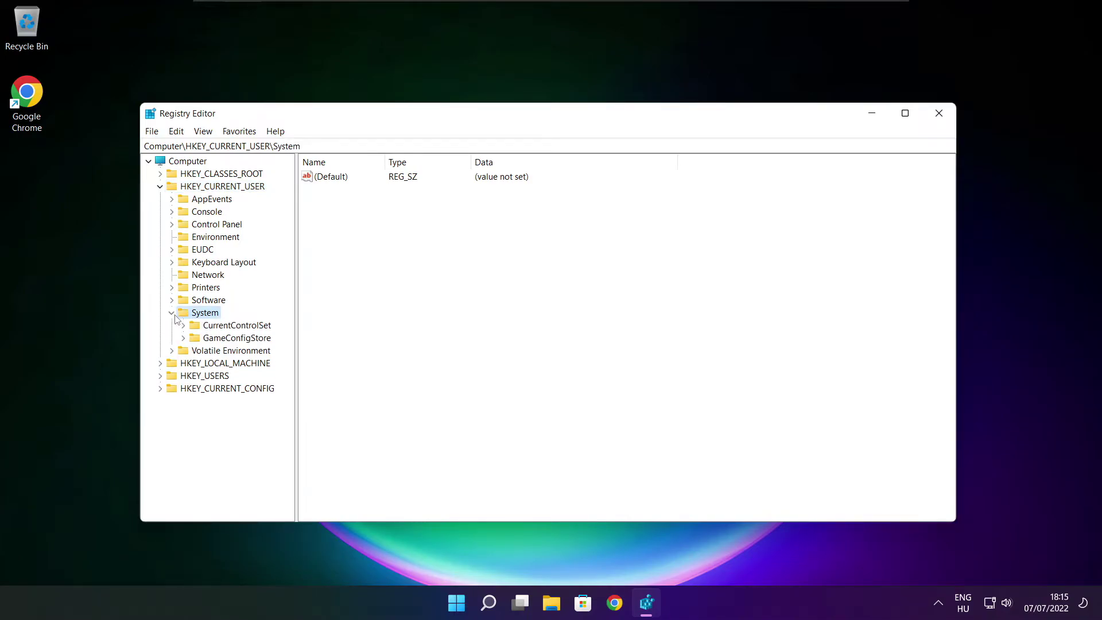
click(218, 341)
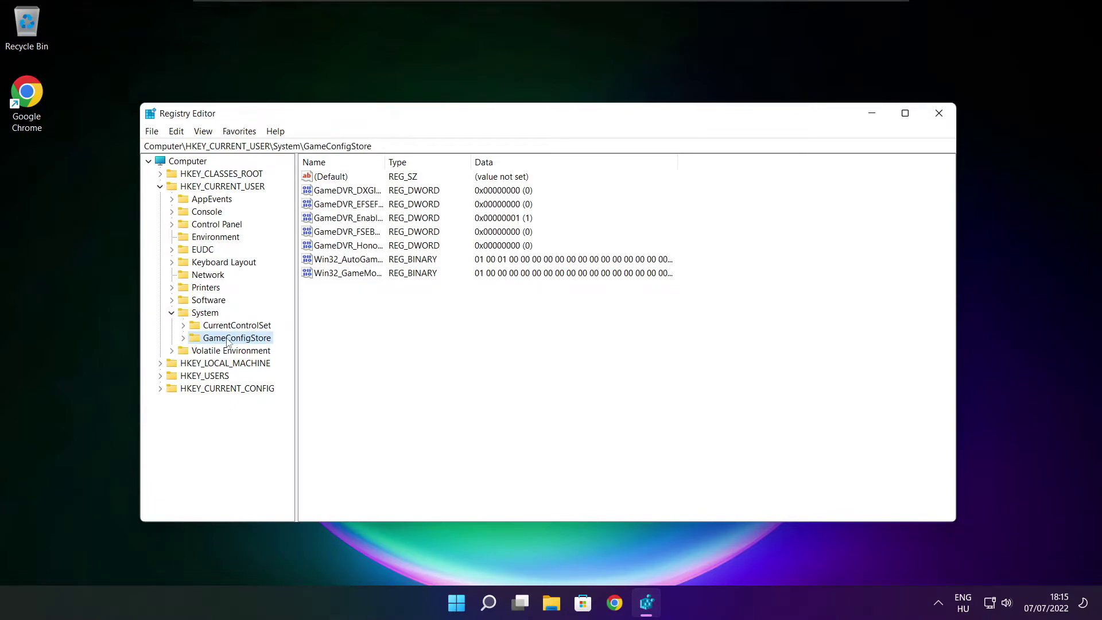
drag(385, 160, 485, 157)
Set the GameDVR_Enabled value data to 0.
click(357, 220)
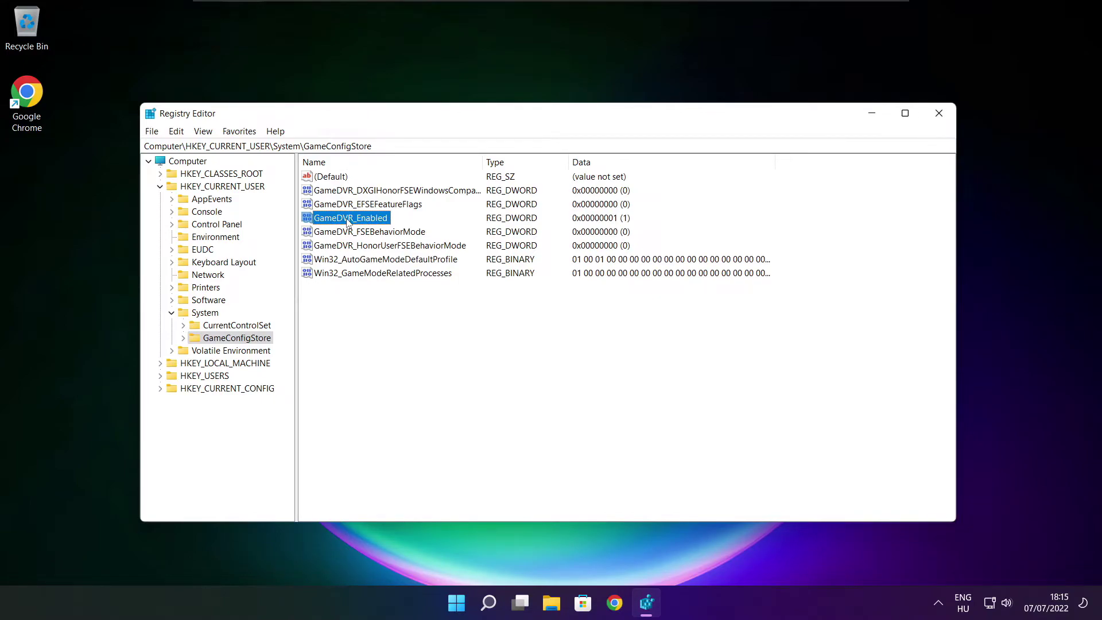
double_click(347, 220)
drag(320, 180, 575, 224)
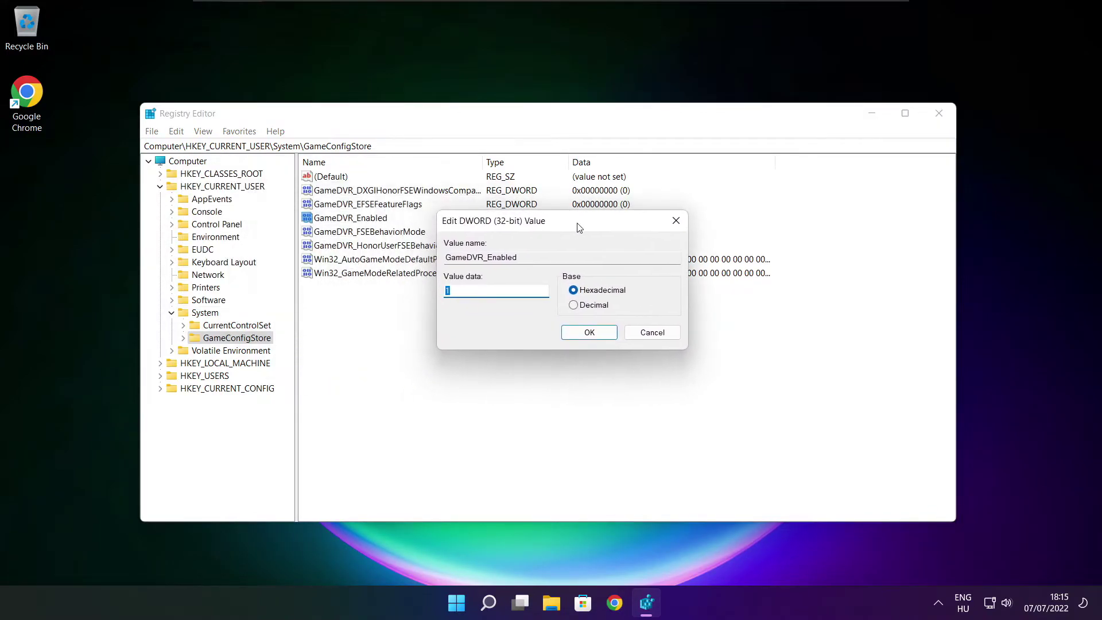
text(1)
click(590, 333)
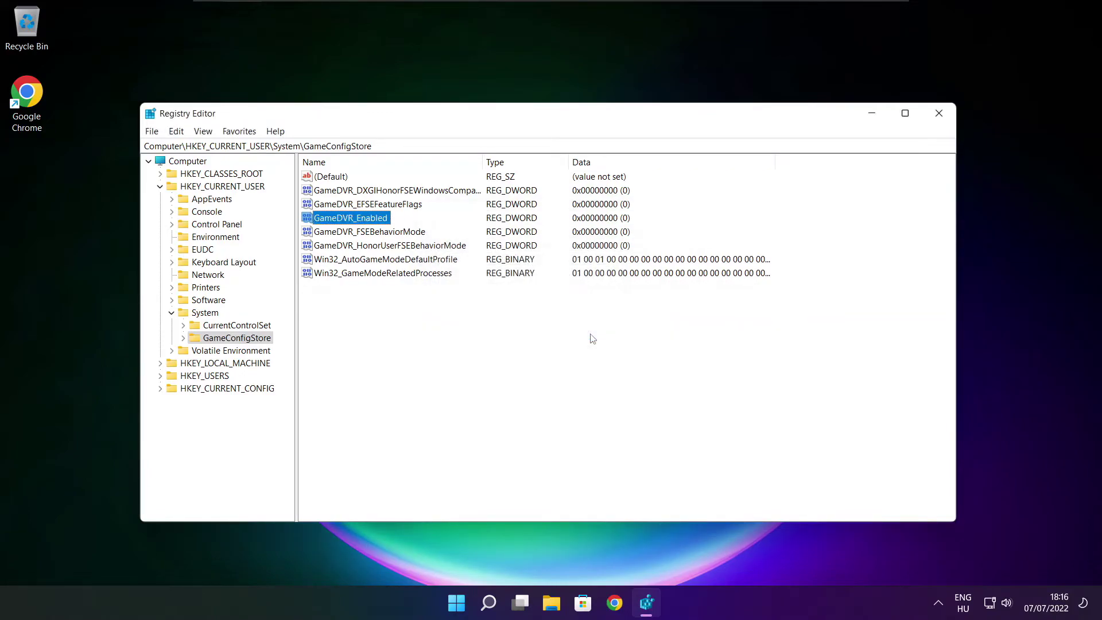
Collapse HKEY_CURRENT_USER and expand HKEY_LOCAL_MACHINE\SOFTWARE\Microsoft.
click(161, 188)
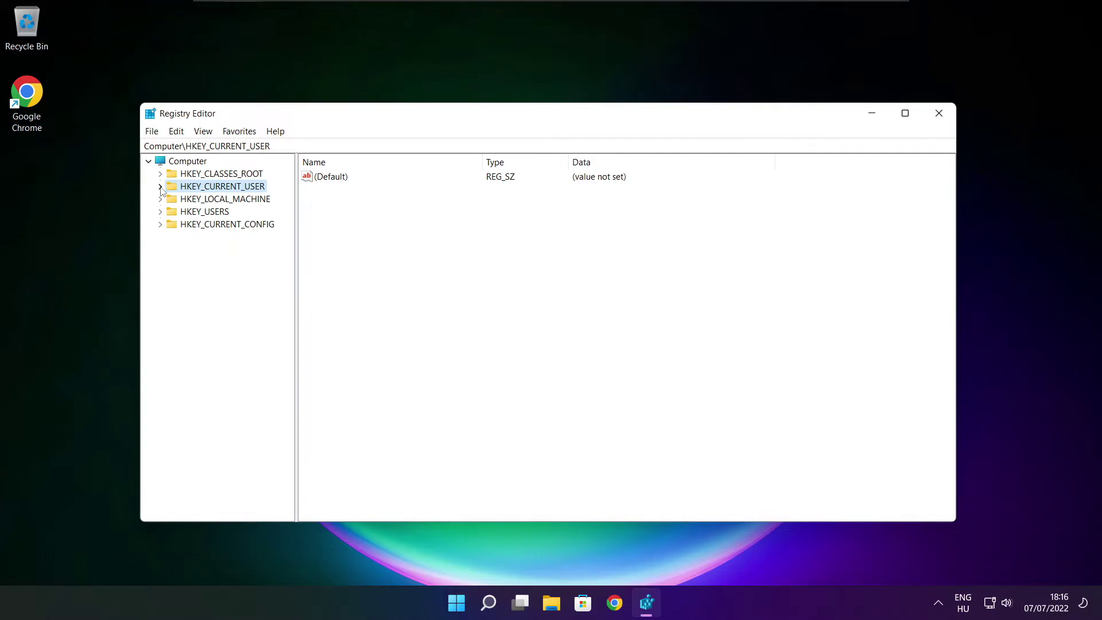
click(172, 200)
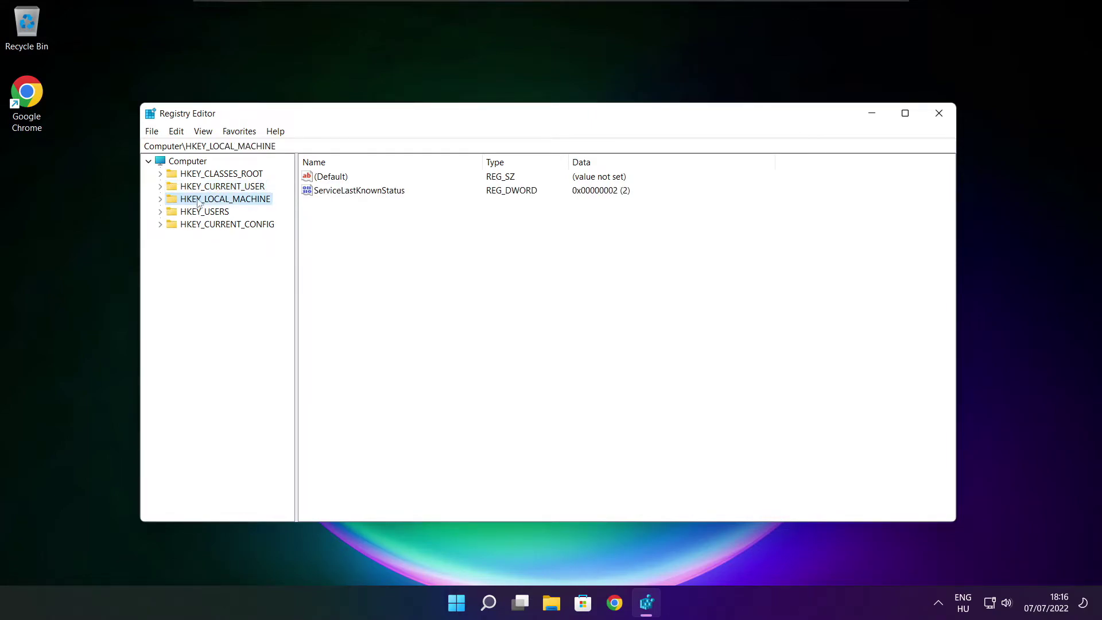
click(160, 200)
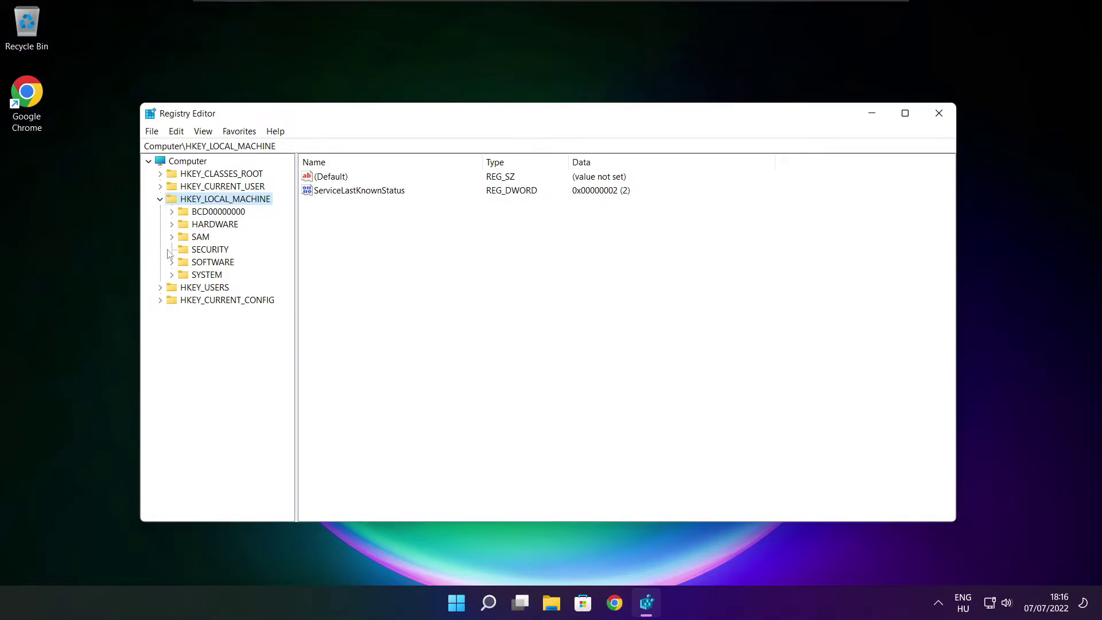
click(198, 265)
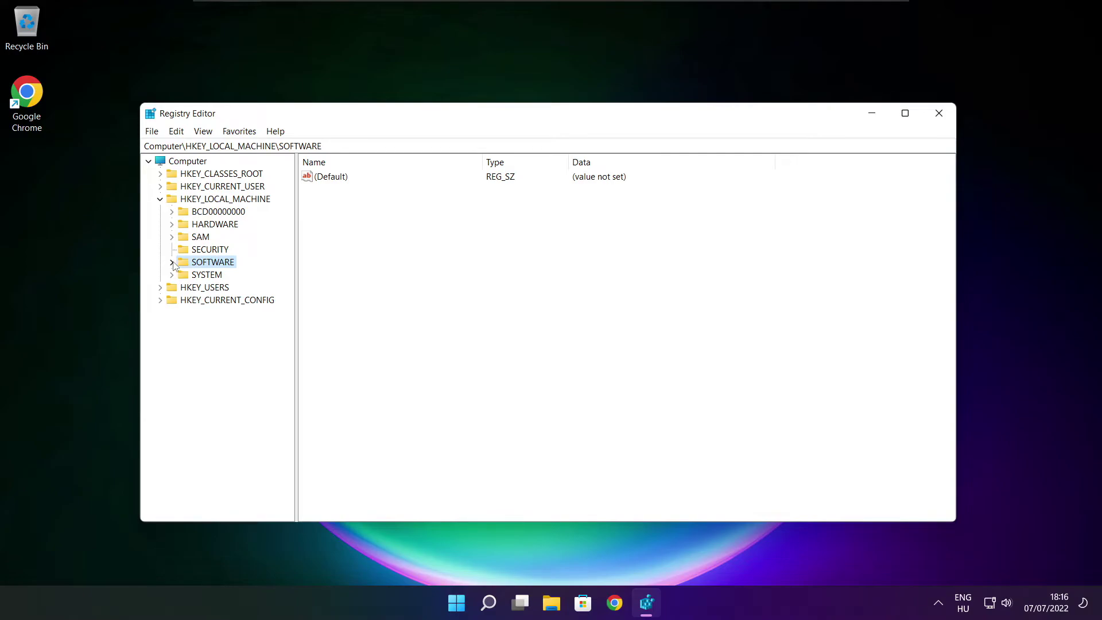
click(172, 262)
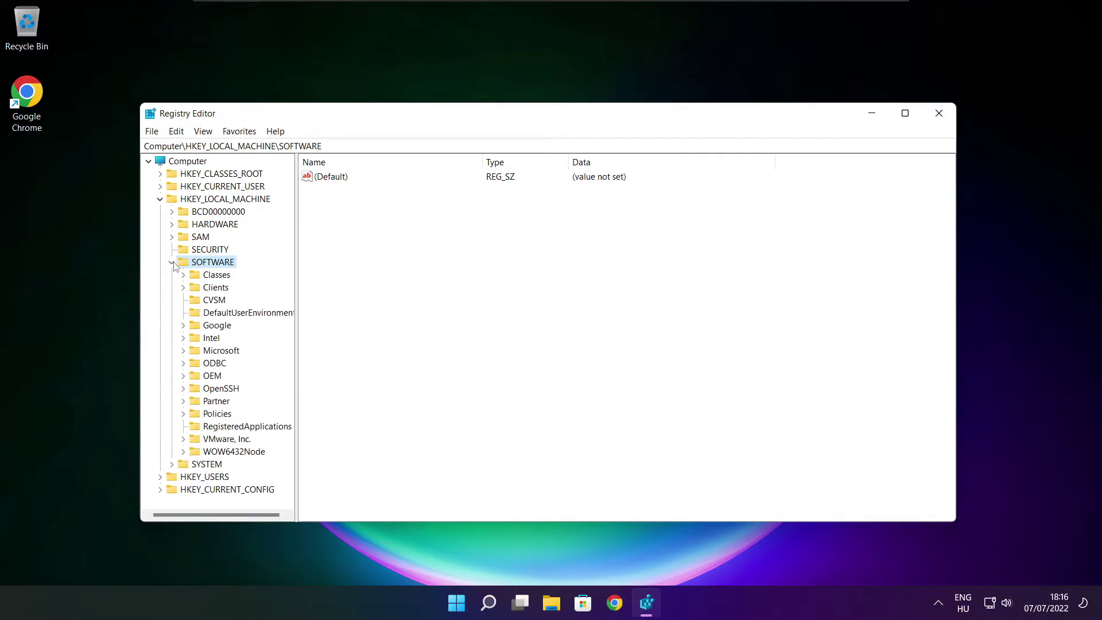
click(213, 352)
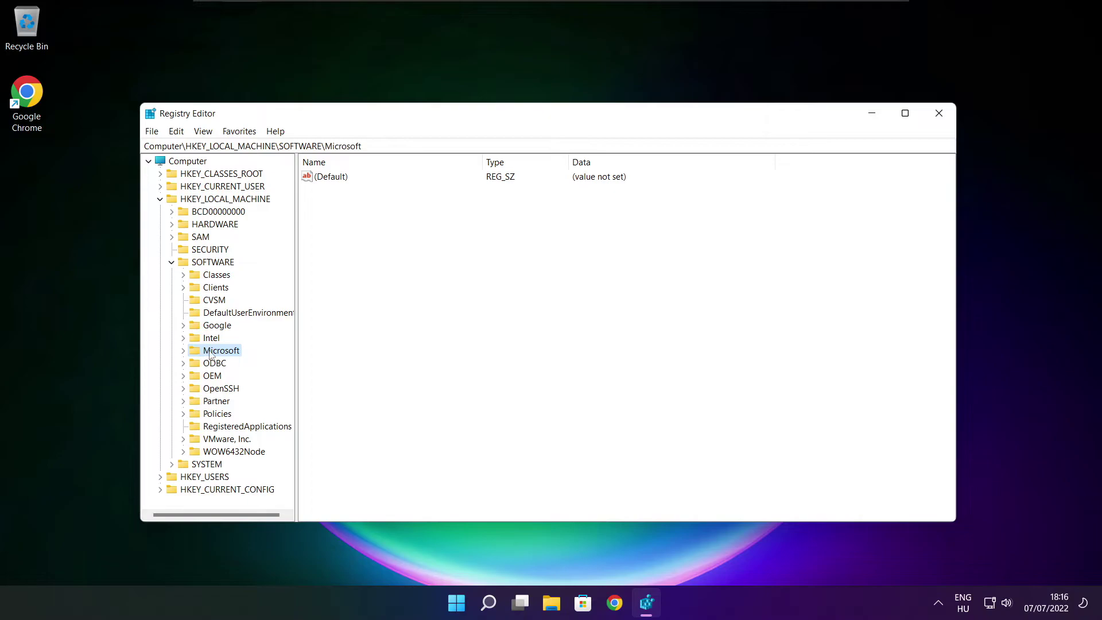
click(184, 351)
Expand Microsoft\PolicyManager\default to list its subkeys.
scroll(225, 343, down, 18)
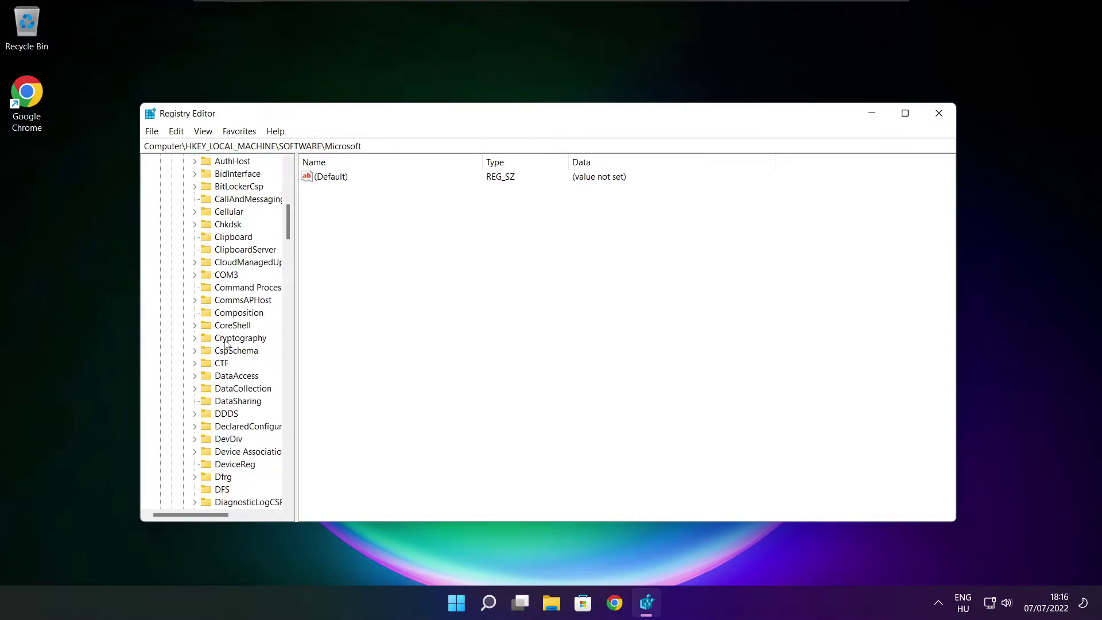
scroll(225, 343, down, 20)
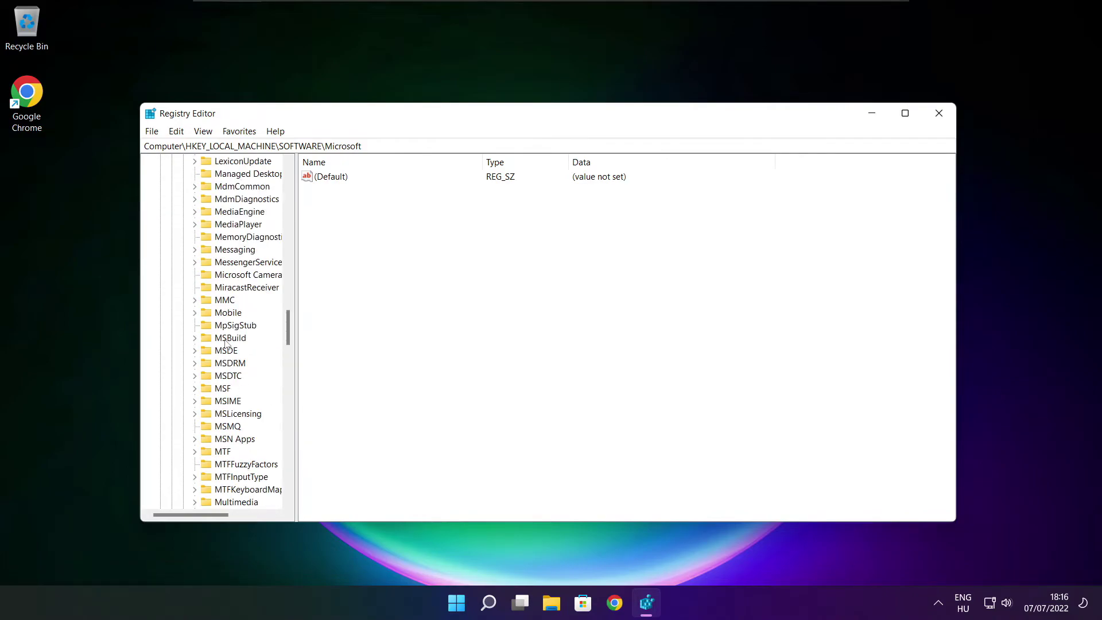
scroll(225, 343, down, 1)
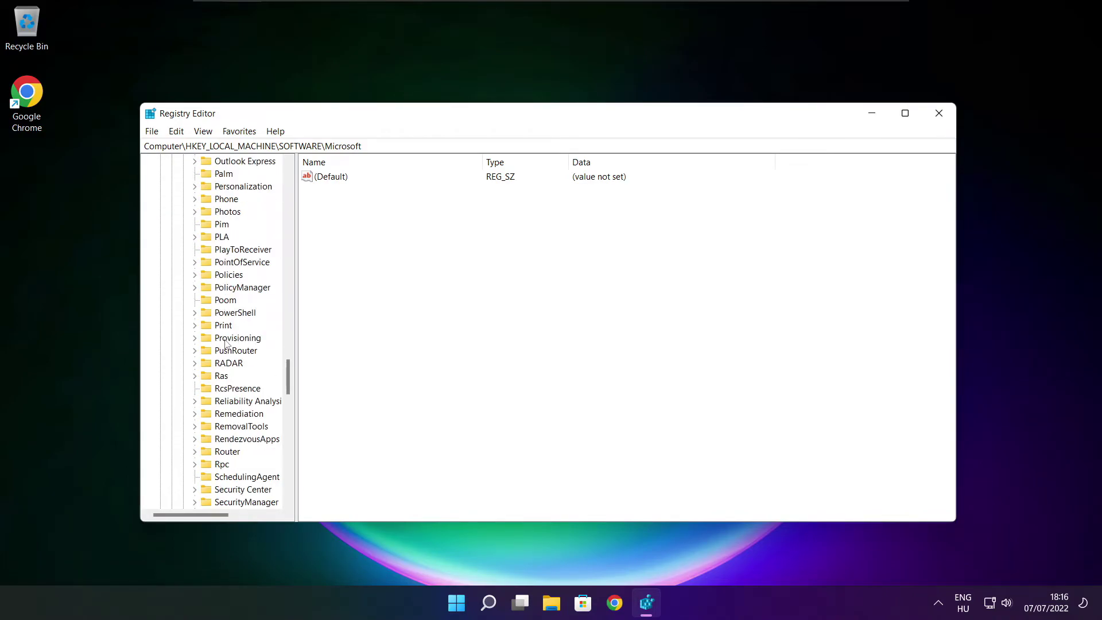
scroll(226, 324, up, 1)
click(228, 327)
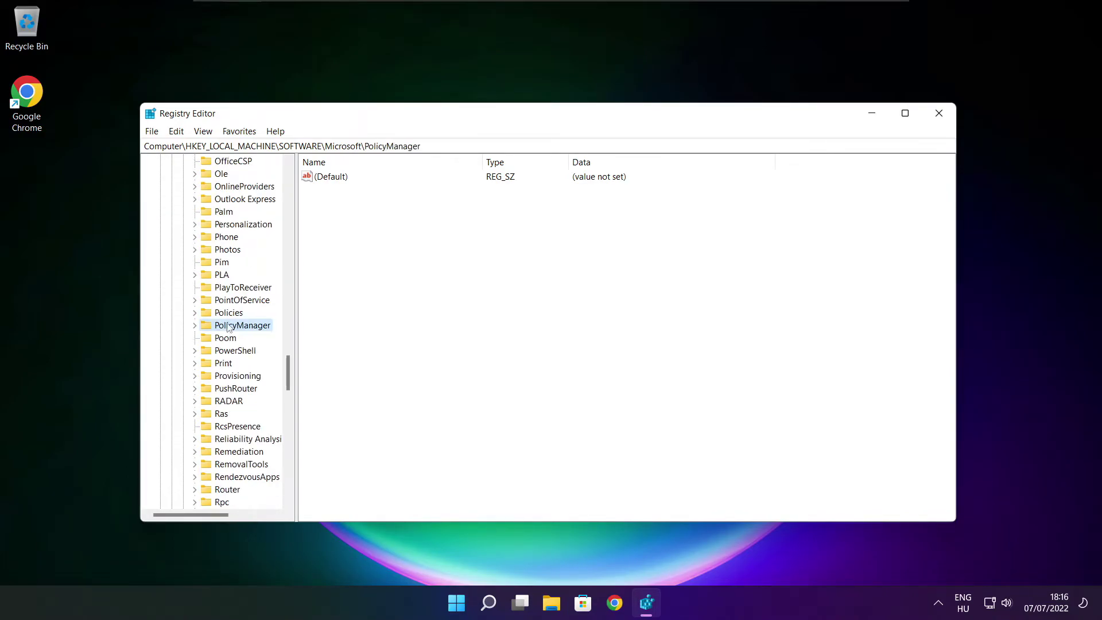
click(194, 326)
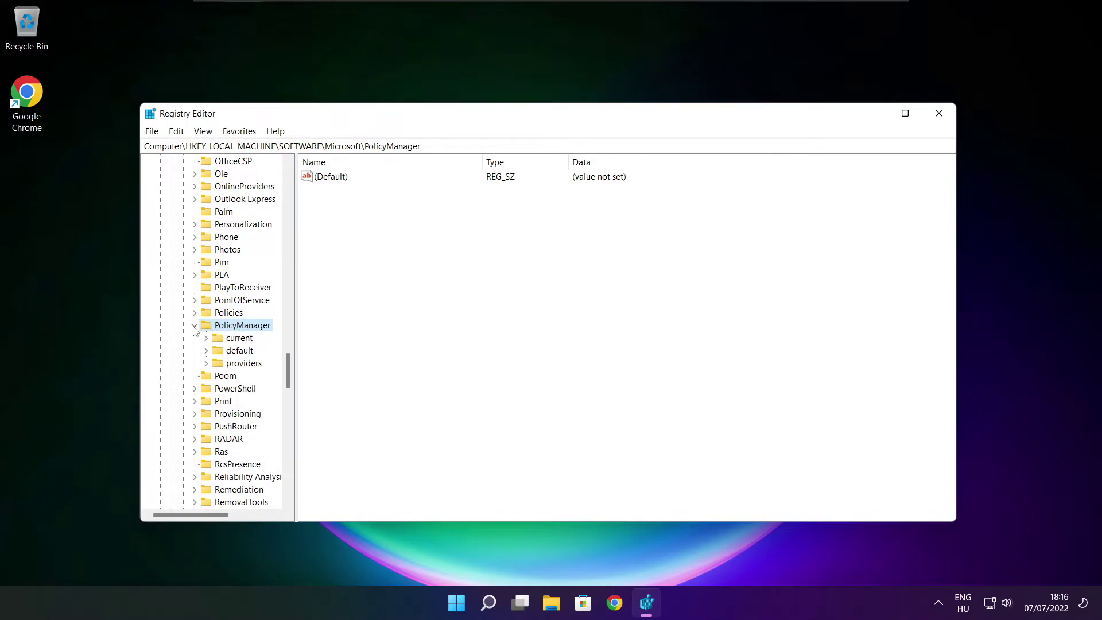
click(238, 351)
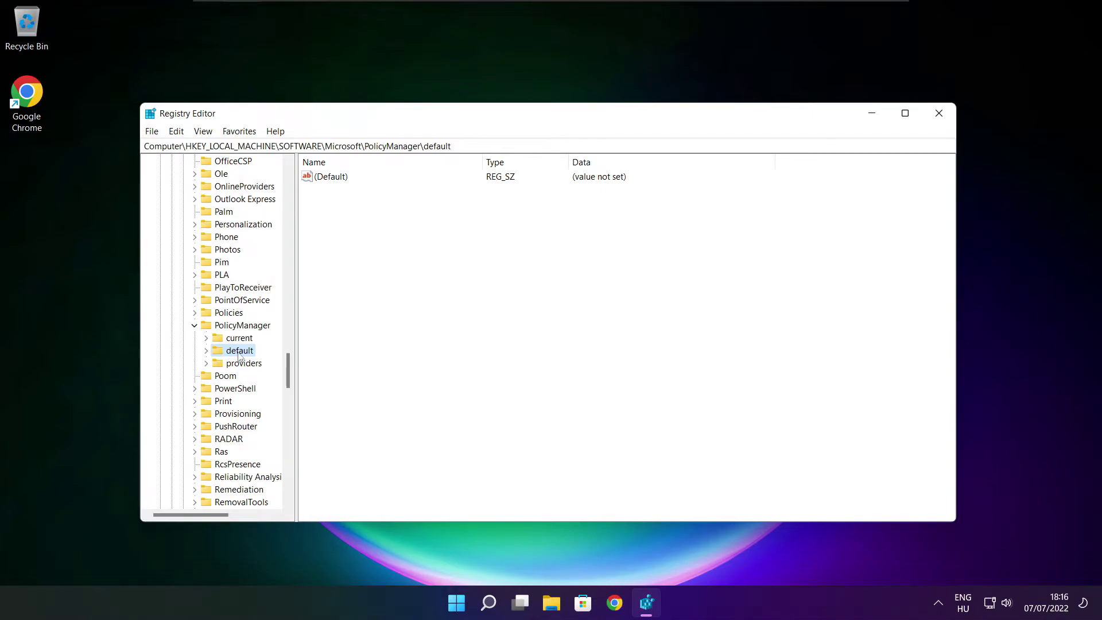
click(206, 350)
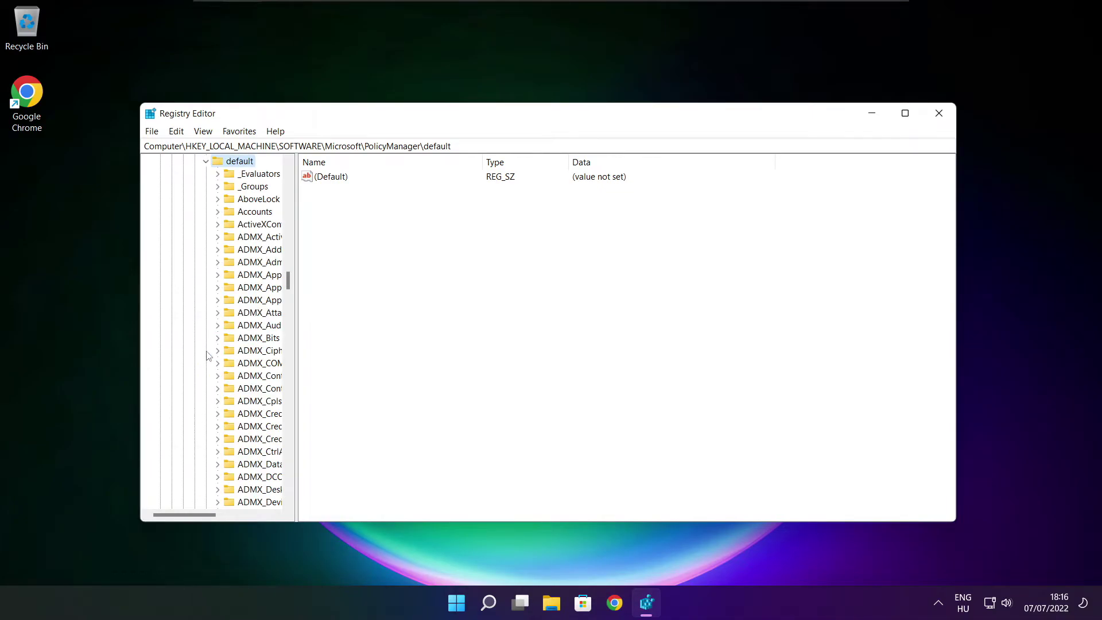
Expand ApplicationManagement to reveal the AllowGameDVR key.
scroll(255, 252, down, 9)
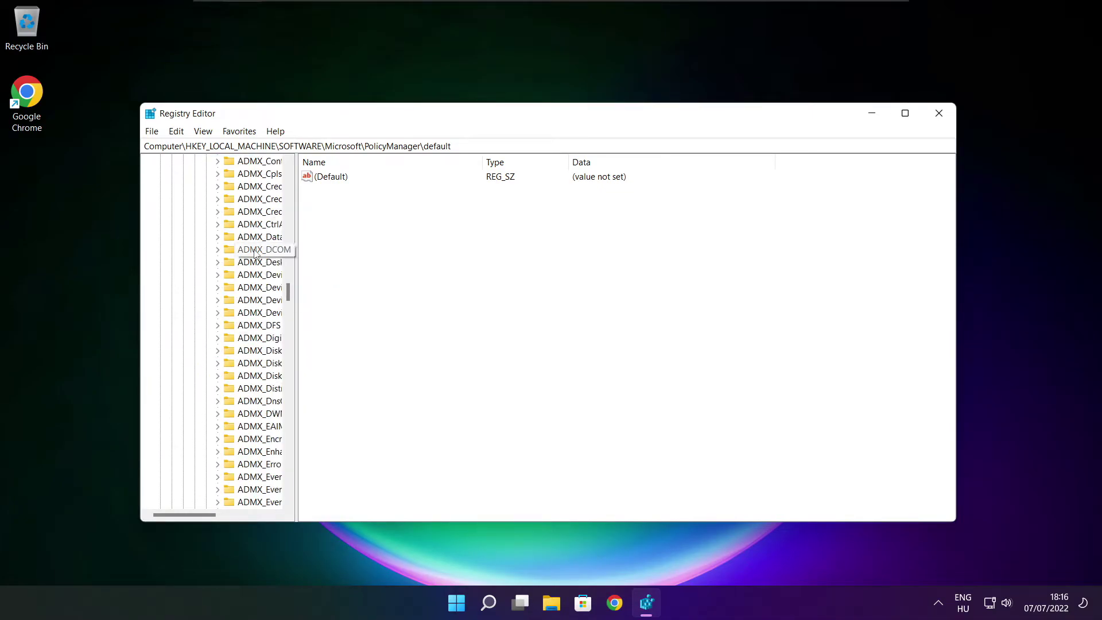
scroll(257, 253, down, 20)
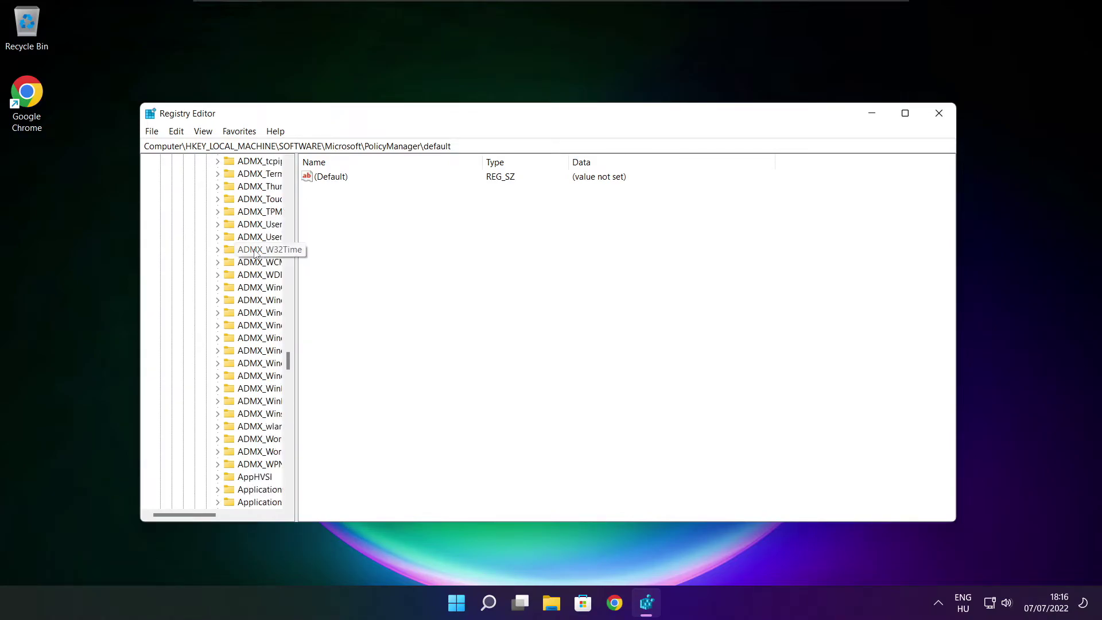
drag(296, 248, 363, 249)
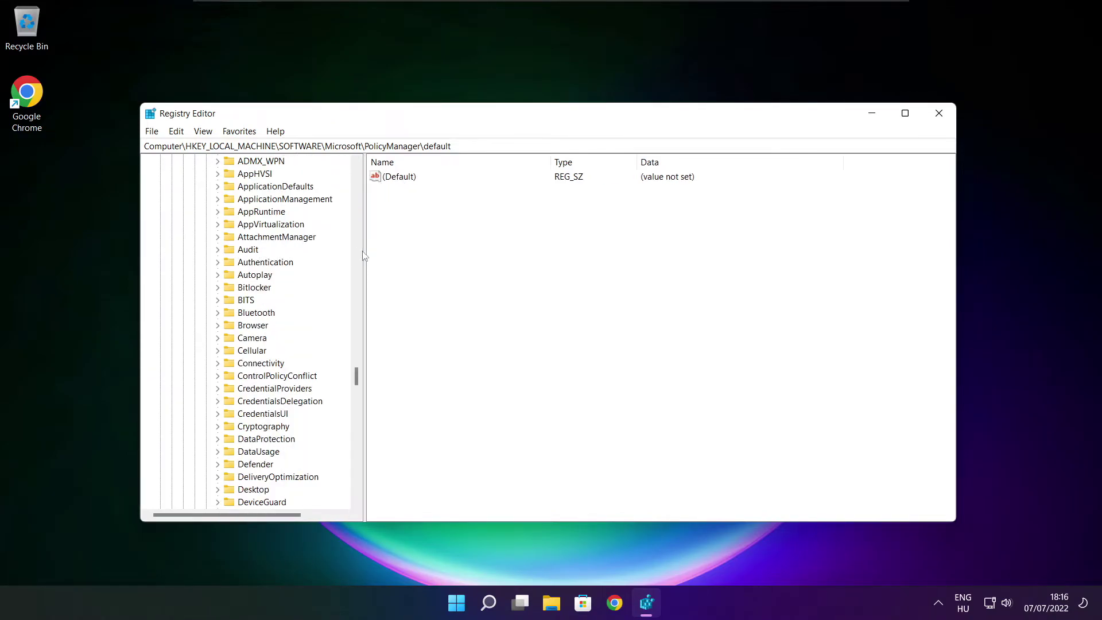
scroll(266, 241, up, 1)
click(265, 239)
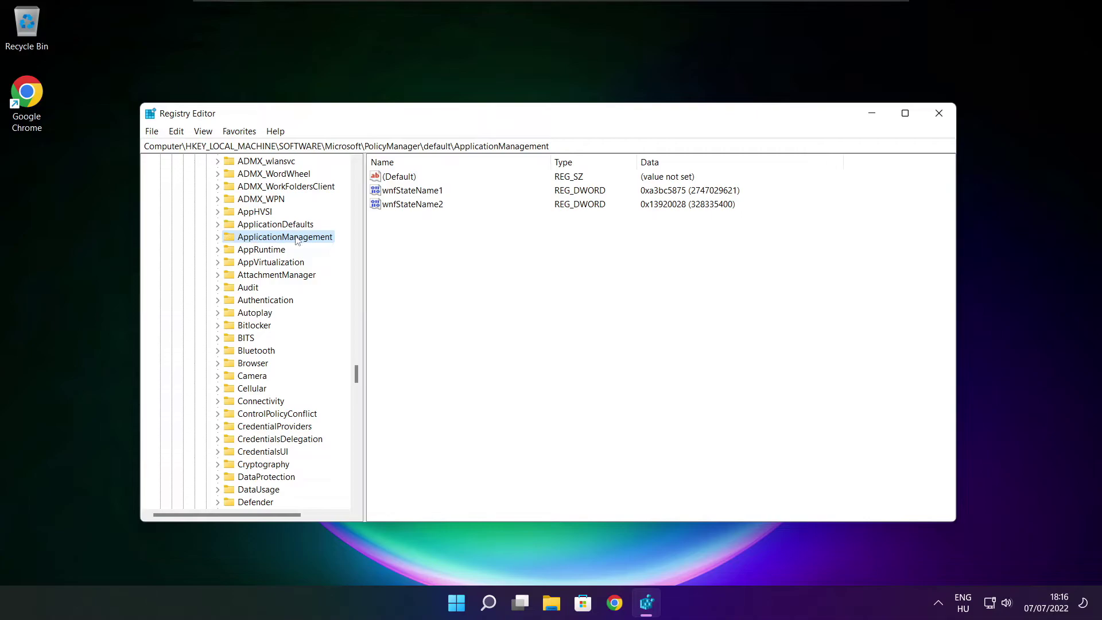
click(217, 237)
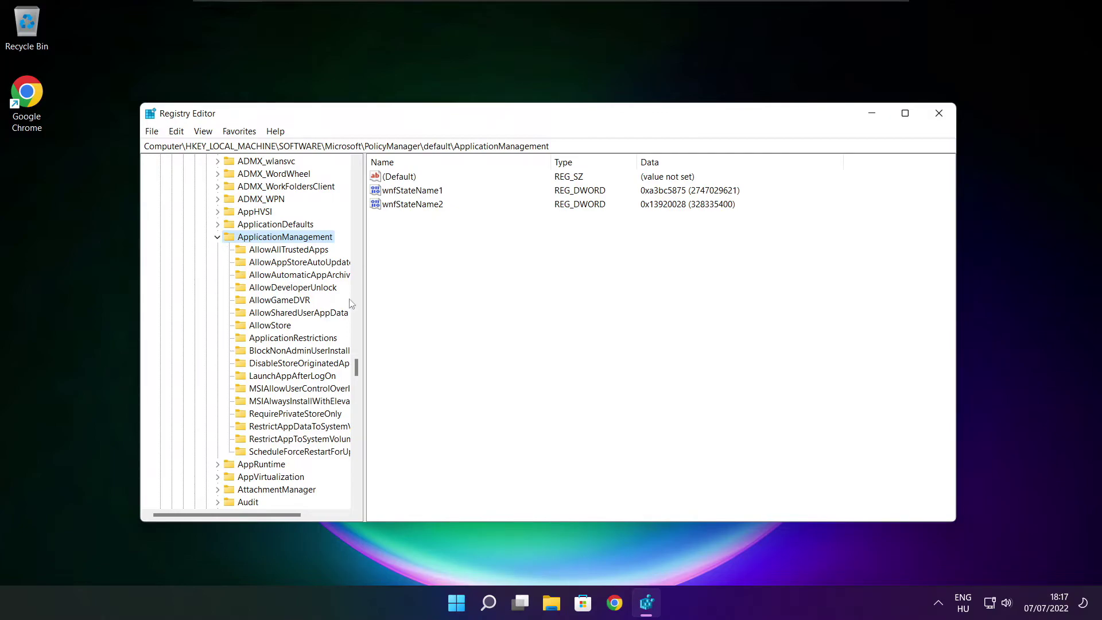
drag(364, 289, 376, 288)
Change the AllowGameDVR key's 'value' DWORD data from 1 to 0.
click(253, 302)
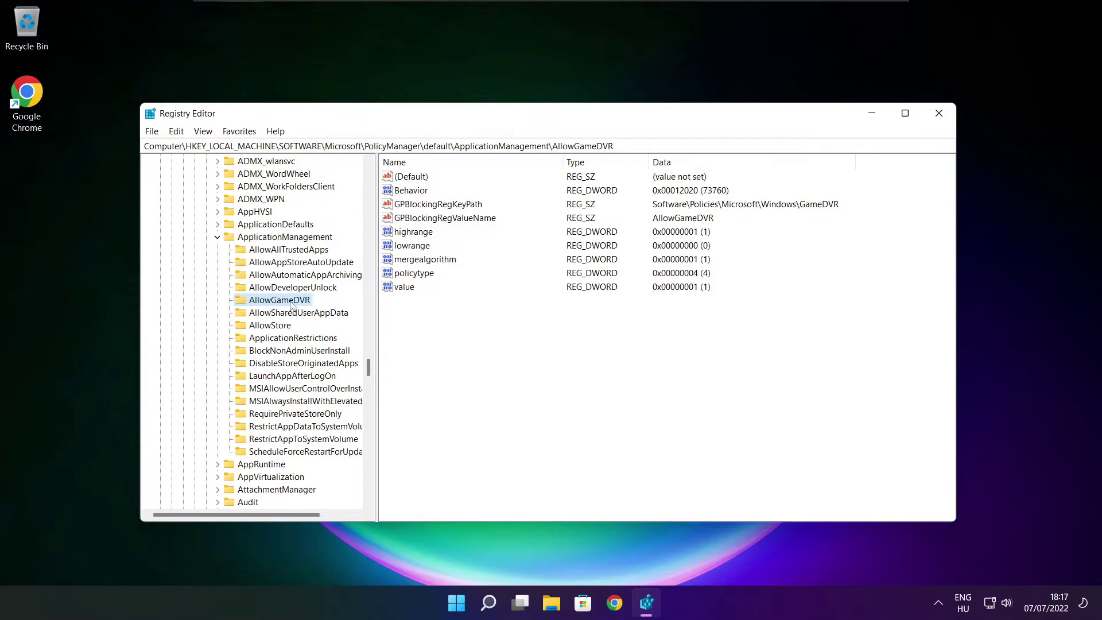
click(403, 288)
double_click(405, 287)
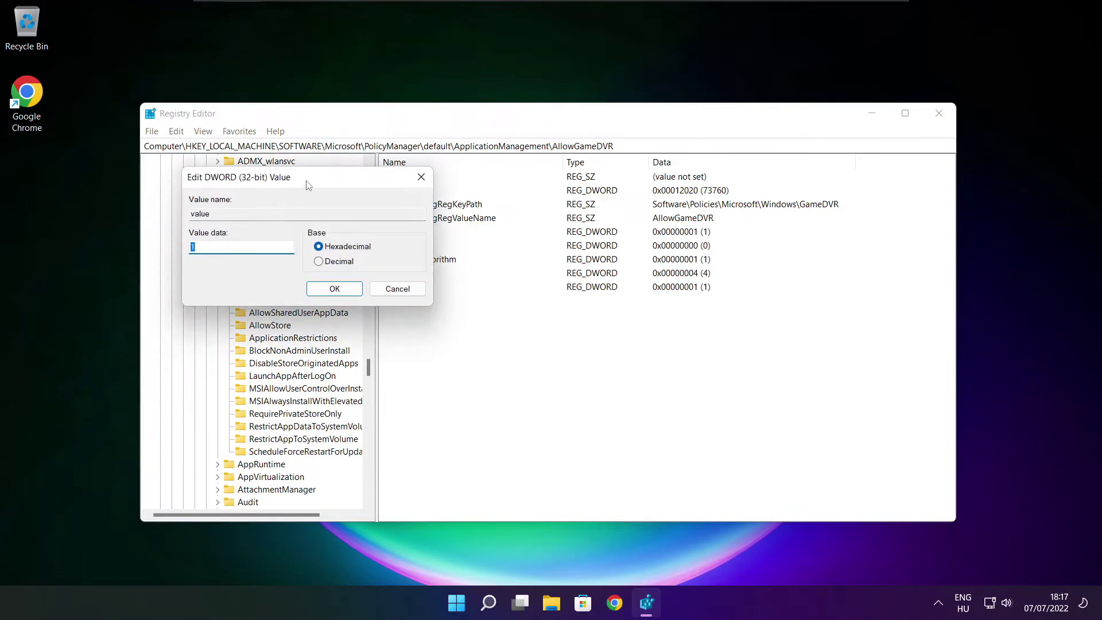
drag(308, 184, 559, 230)
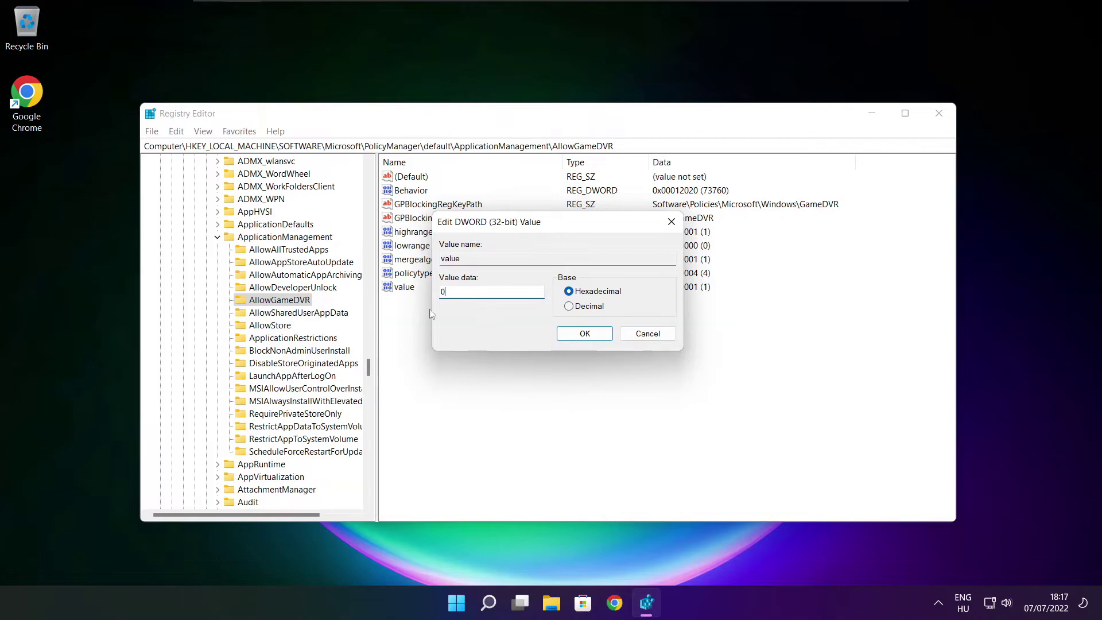
click(584, 333)
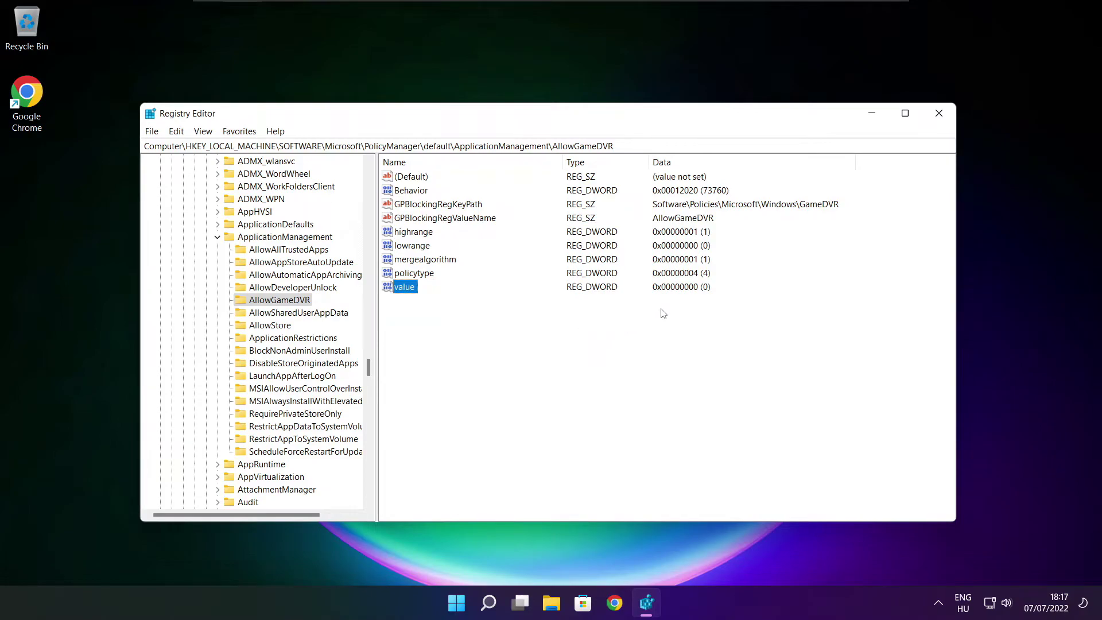
Close Registry Editor and download dxwebsetup.exe from the DirectX End-User Runtime Web Installer page.
click(938, 114)
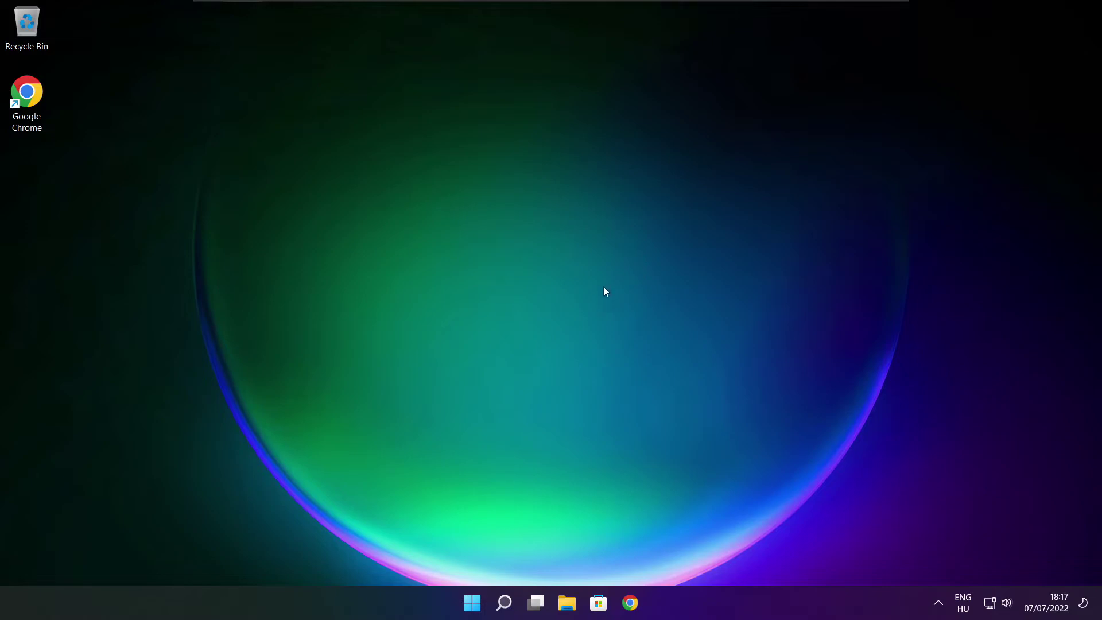
click(630, 603)
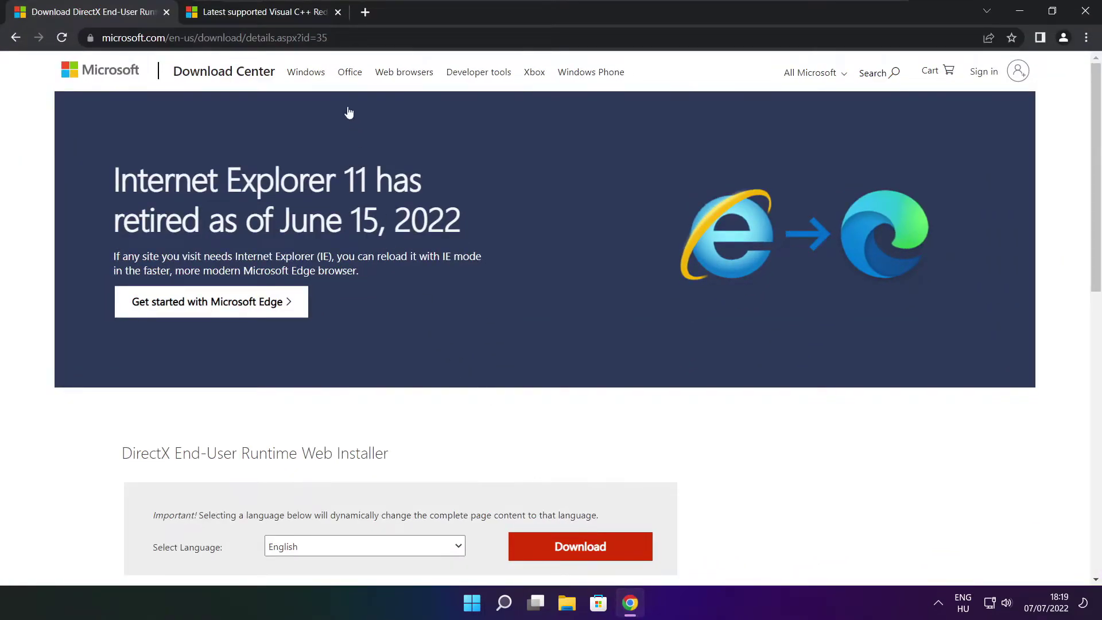
mouse_move(329, 37)
mouse_down()
mouse_move(101, 37)
mouse_move(329, 37)
mouse_up()
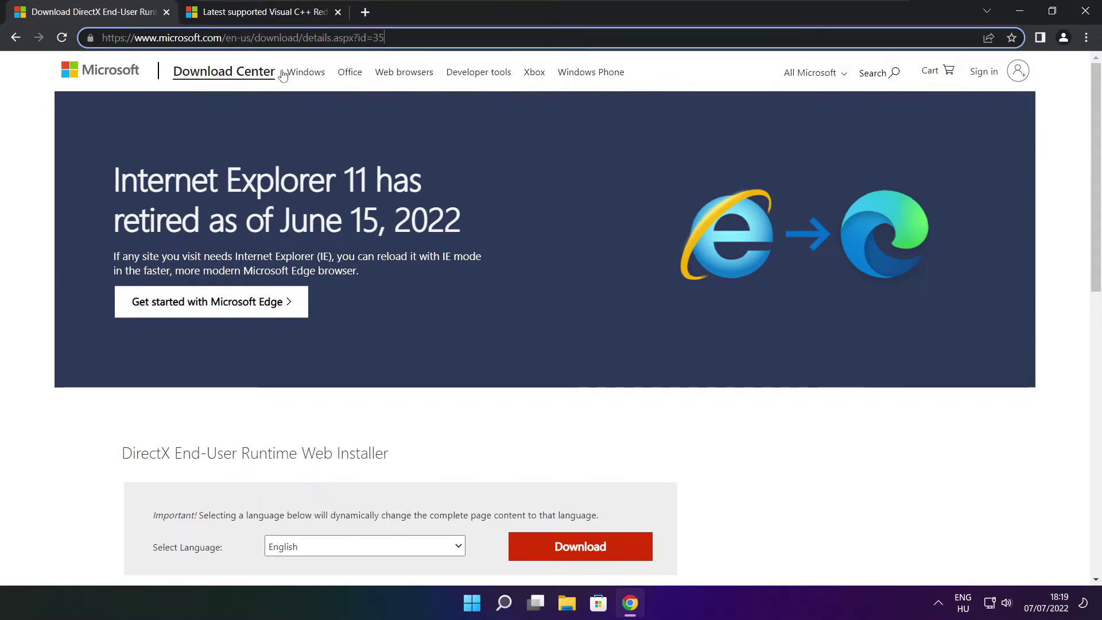
click(397, 415)
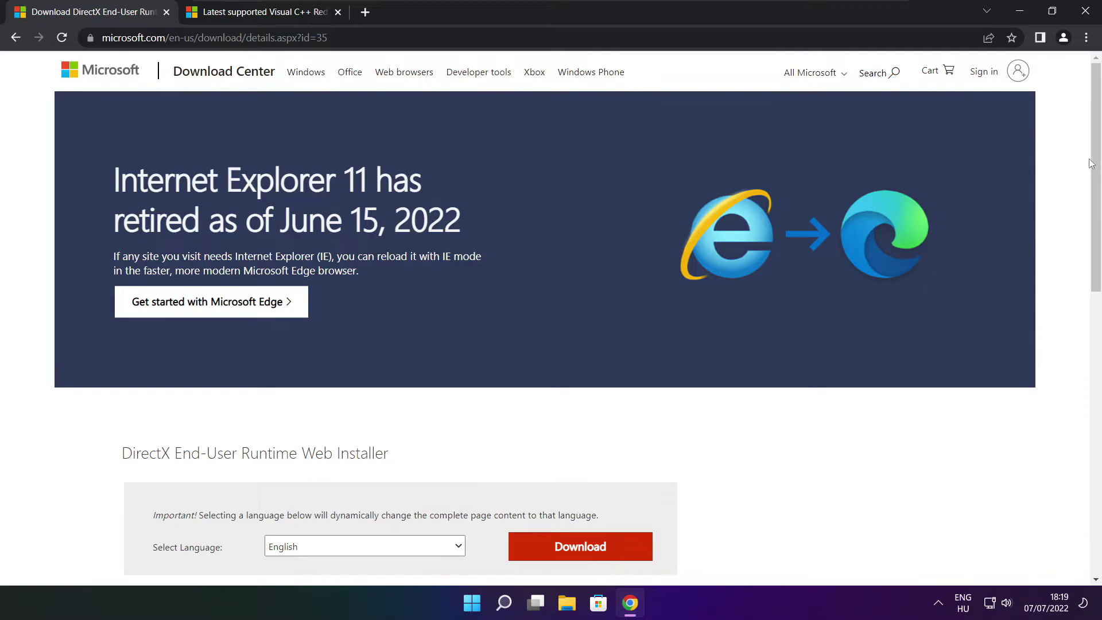
scroll(930, 264, down, 3)
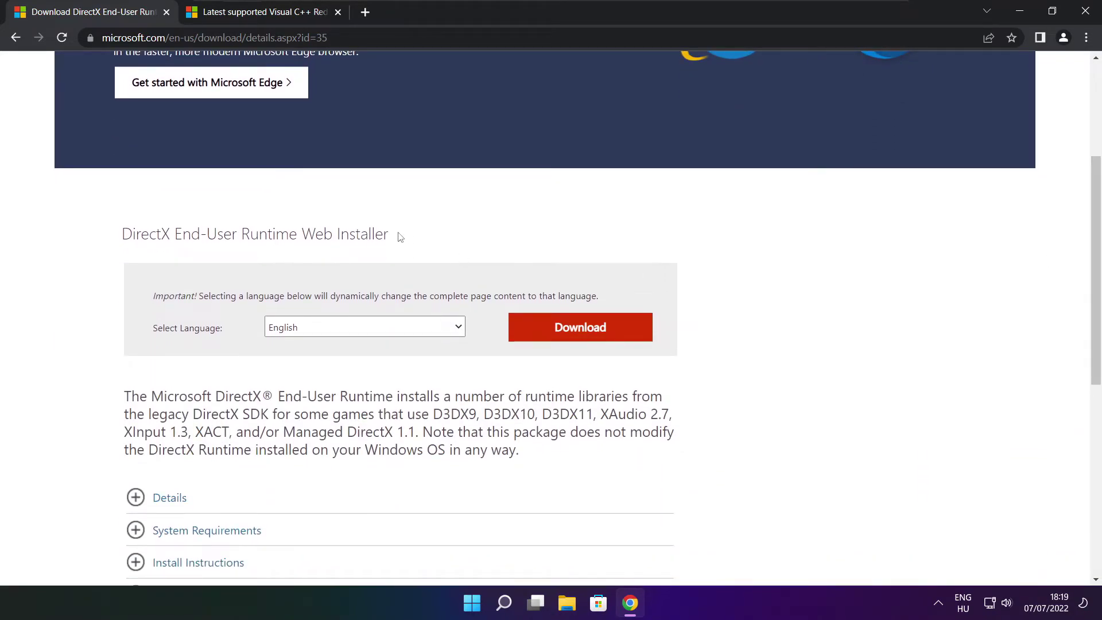
drag(401, 236, 449, 244)
click(584, 330)
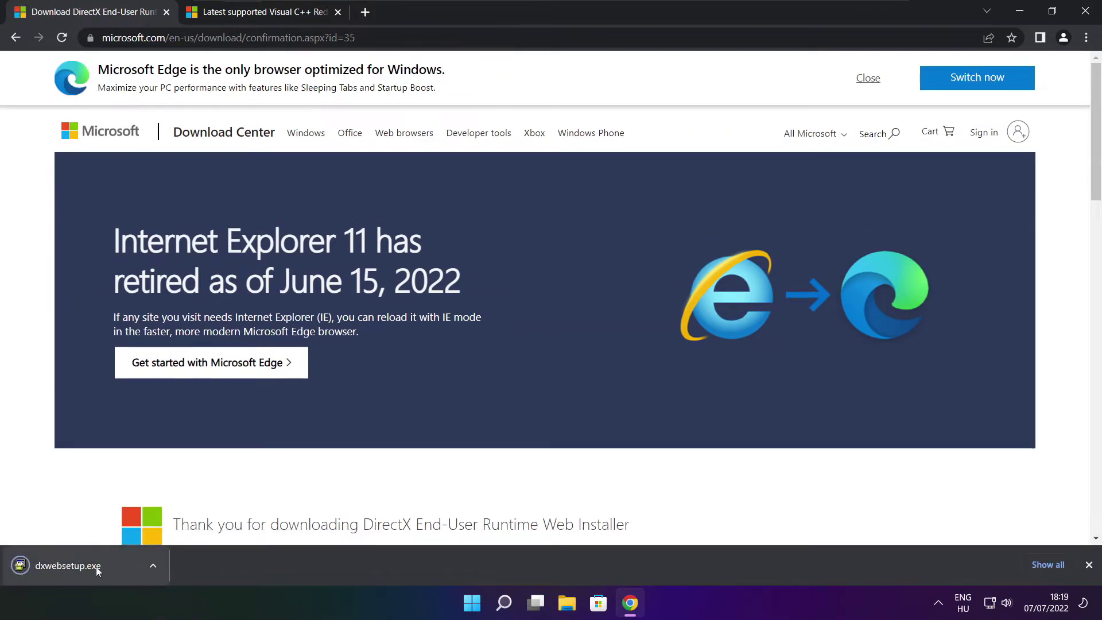
Run dxwebsetup.exe, accept the licence, skip the Bing Bar offer, and install the DirectX runtime.
click(103, 566)
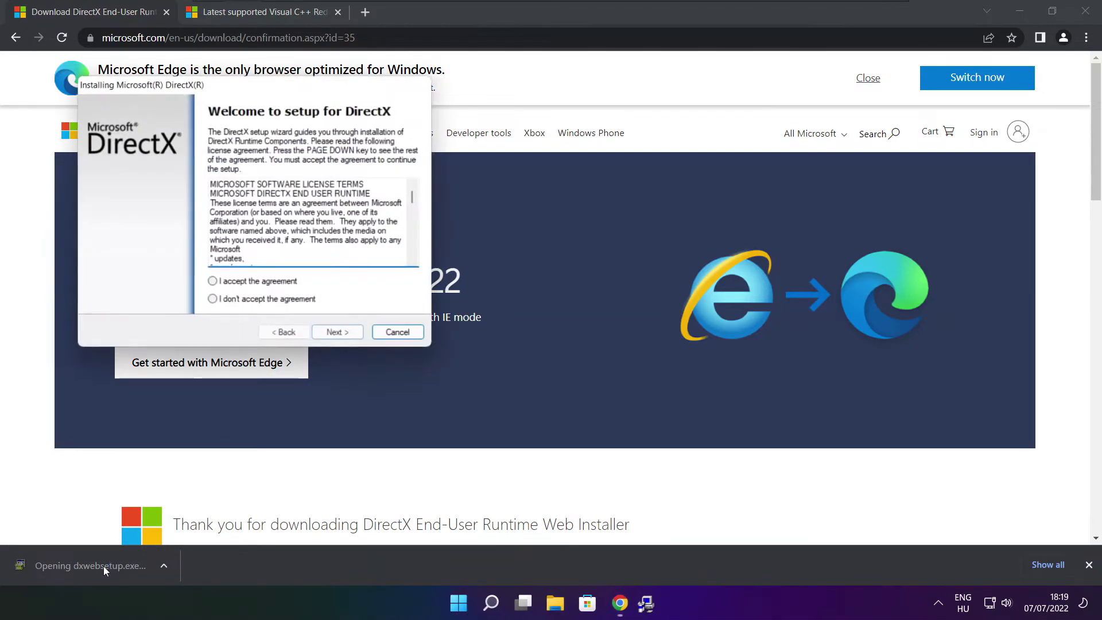
drag(233, 90, 525, 167)
drag(706, 274, 703, 328)
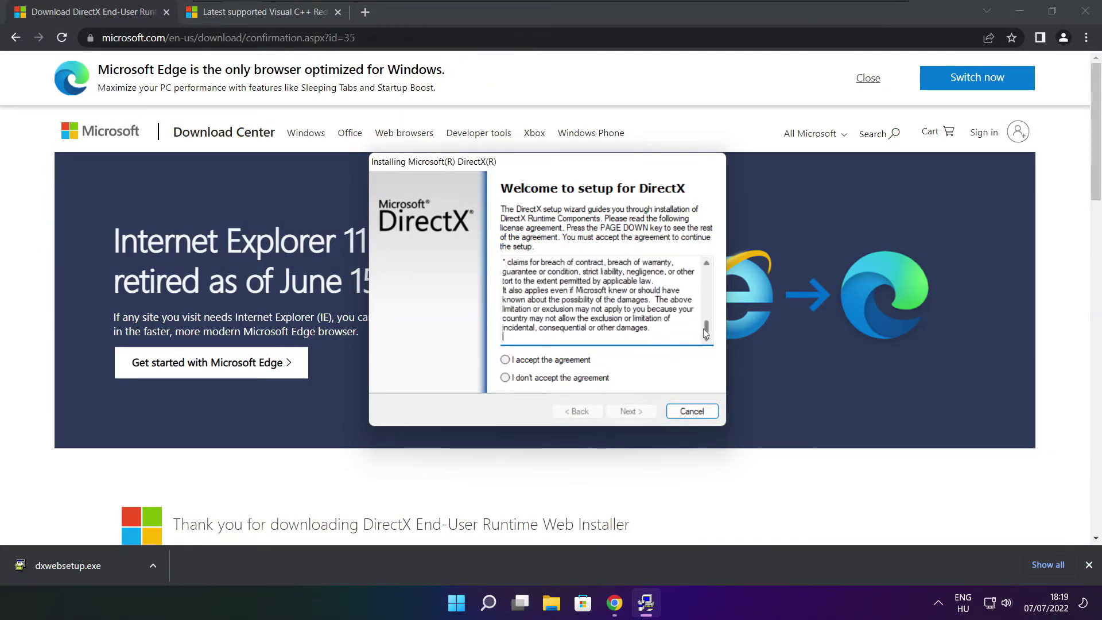
click(527, 360)
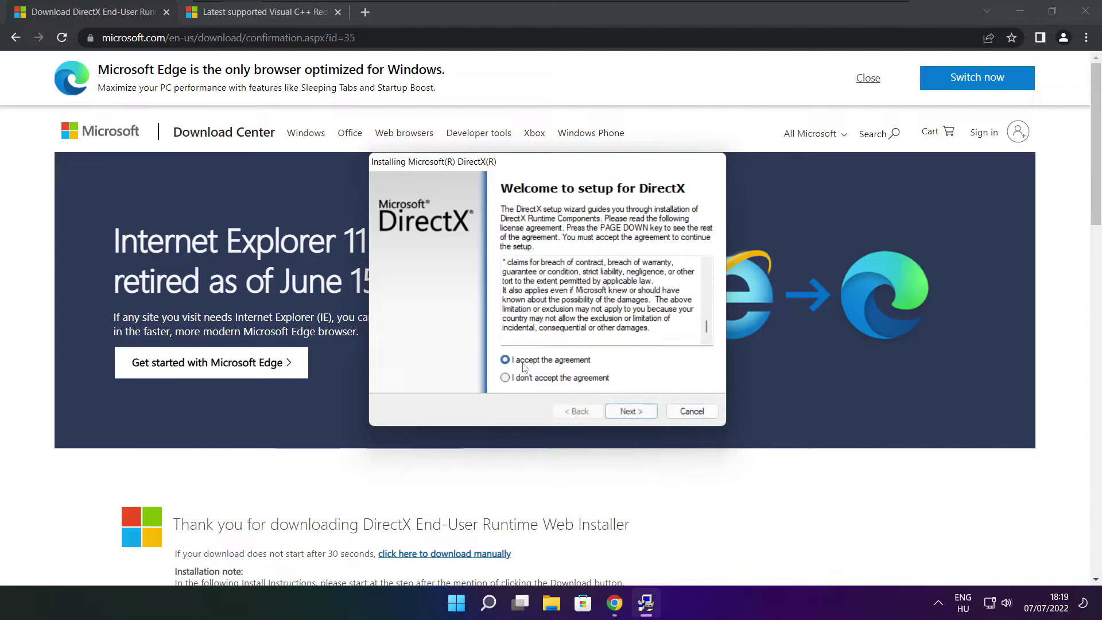
click(631, 411)
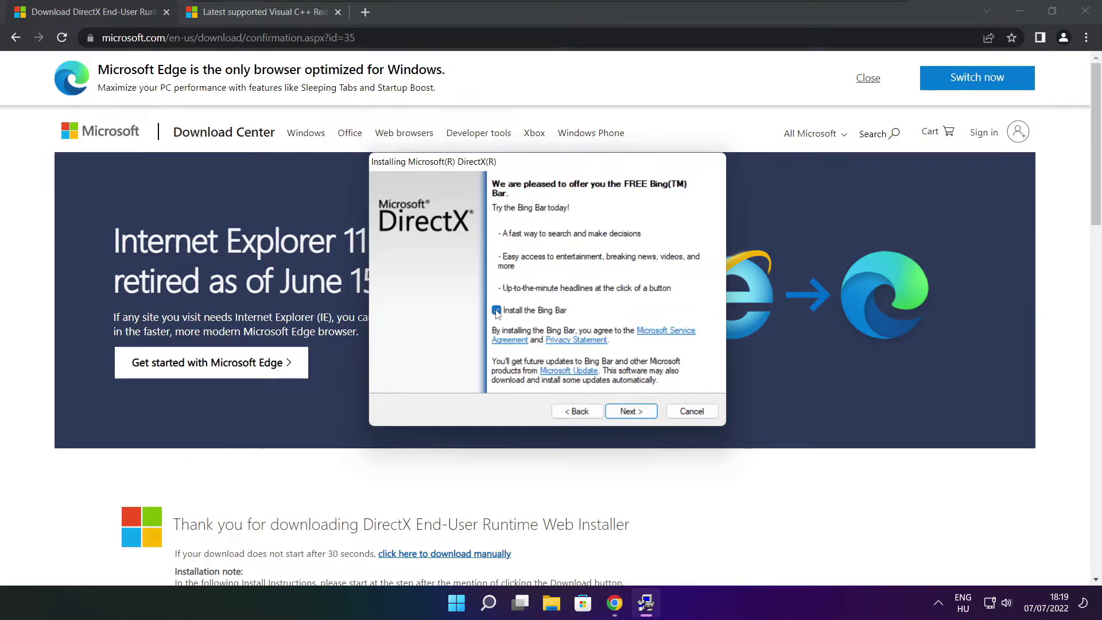
click(638, 412)
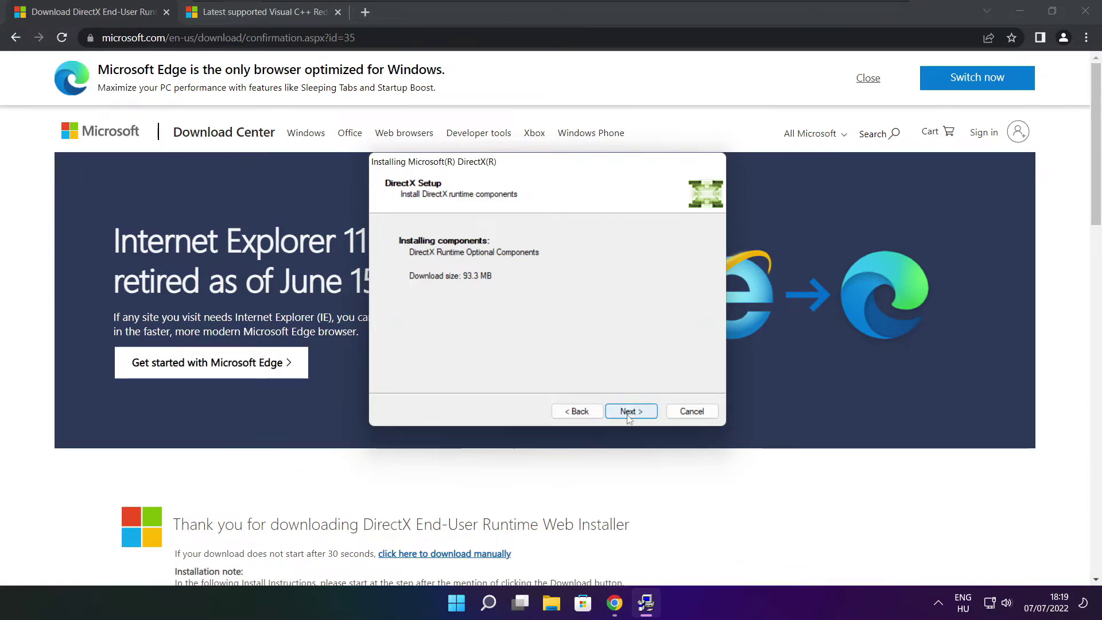
click(631, 412)
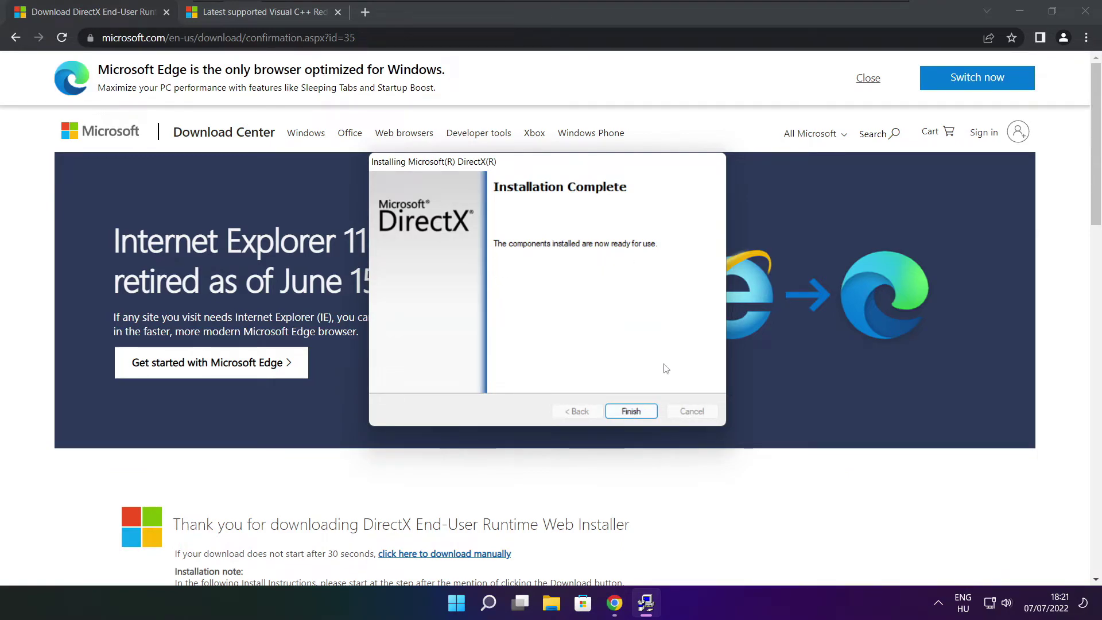
click(631, 412)
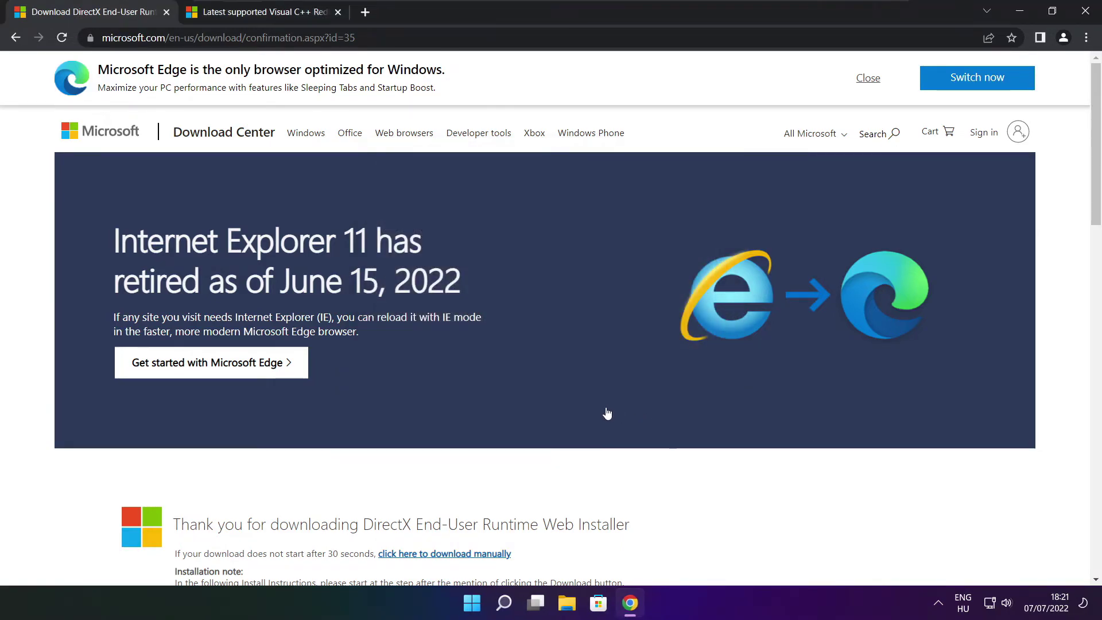
Close the DirectX tab and scroll the docs page to the Visual Studio 2015–2022 redistributable table.
click(167, 14)
key(ctrl+l)
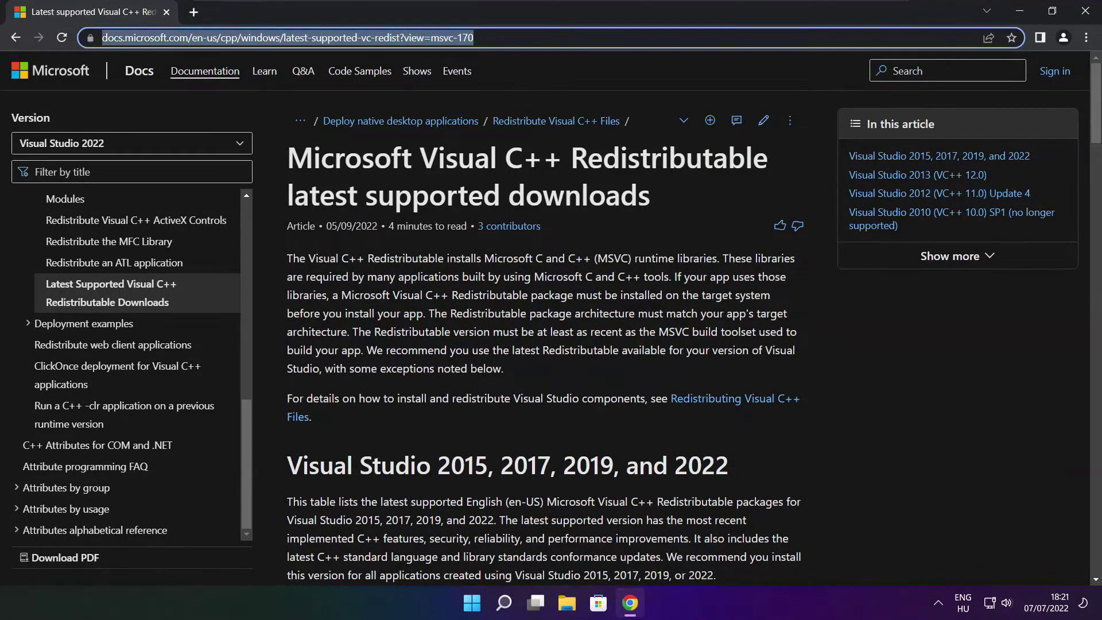
key(End)
key(ctrl+shift+Left)
key(ctrl+shift+Left)
key(End)
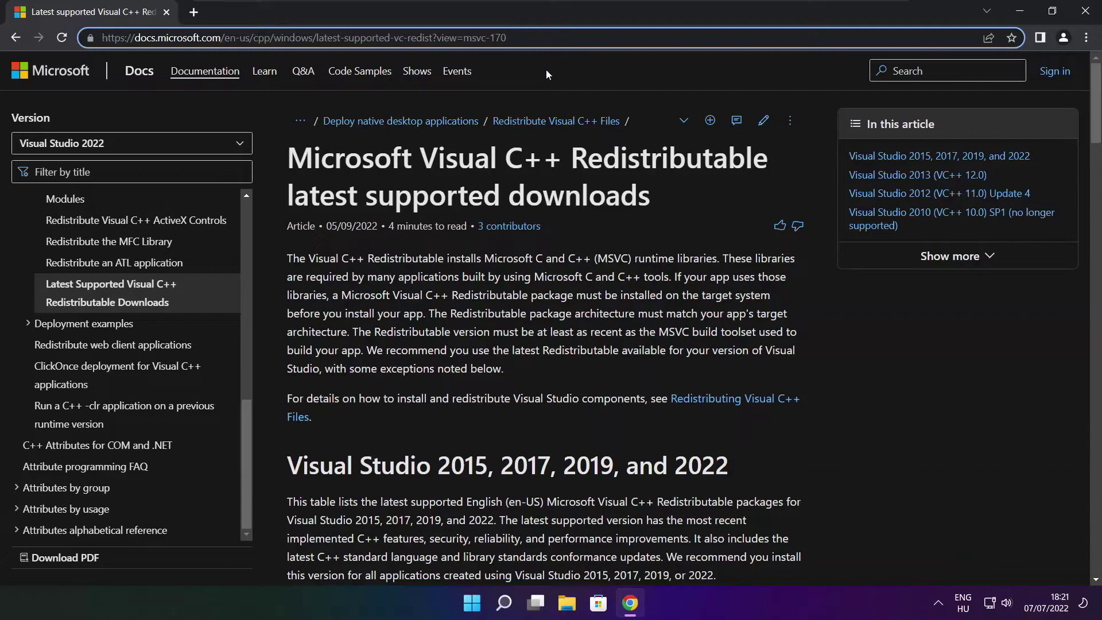
click(545, 70)
scroll(1096, 124, down, 1)
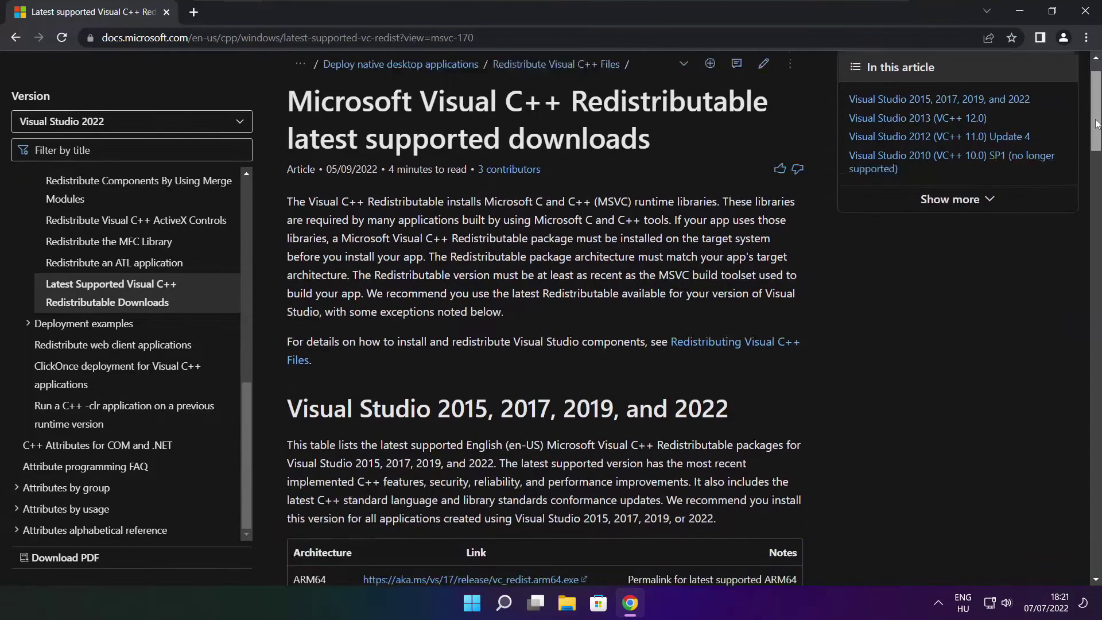
drag(1095, 124, 1090, 161)
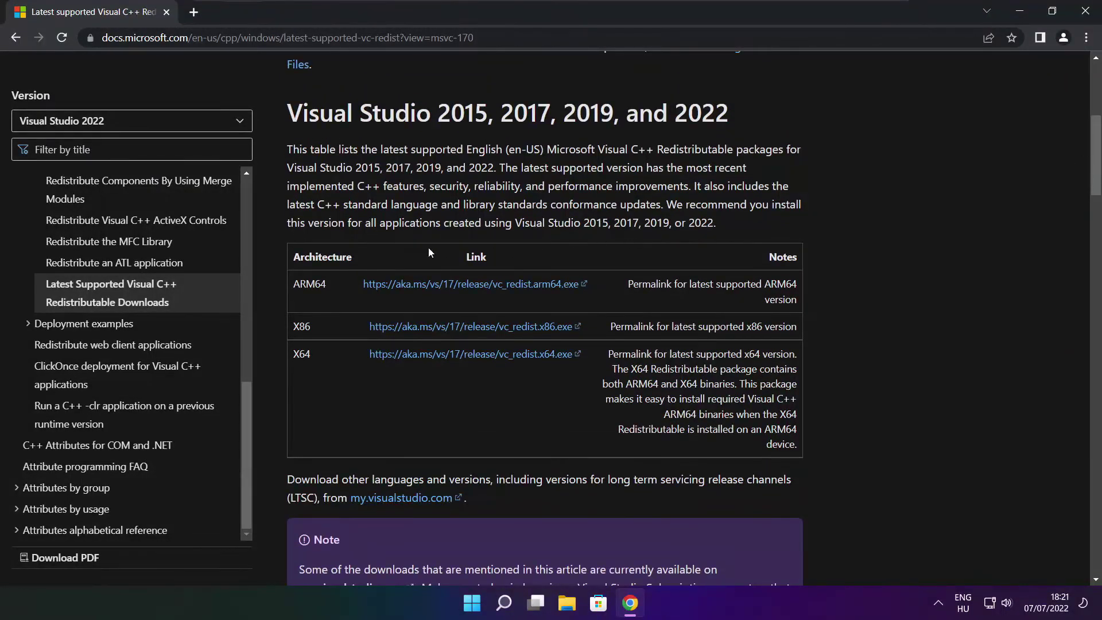
drag(291, 283, 731, 392)
click(732, 392)
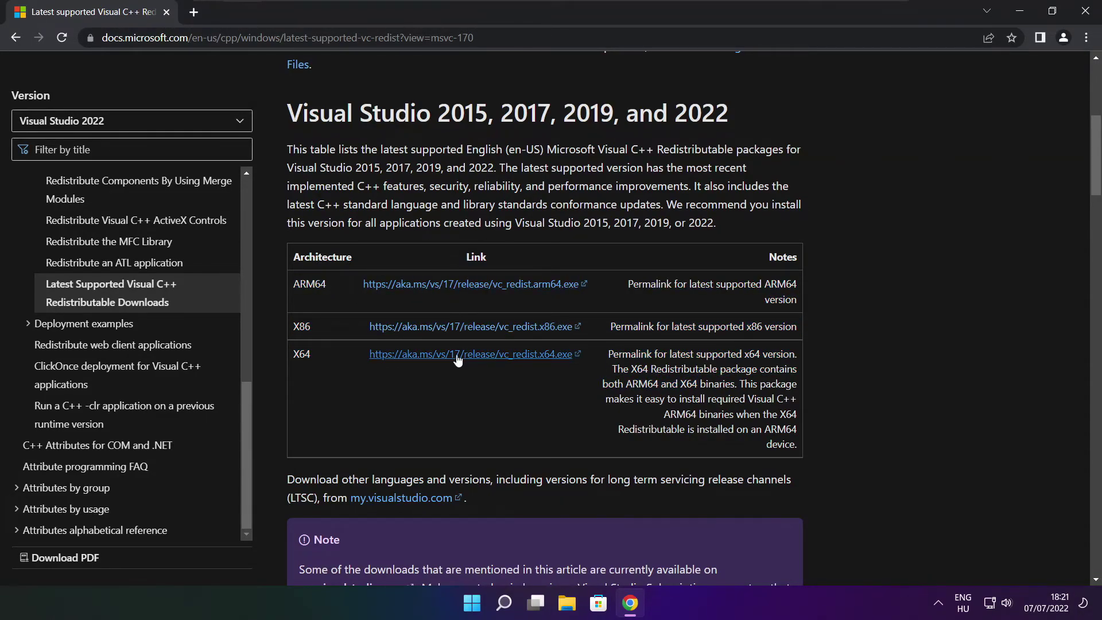
Download the ARM64, x86 and x64 VC_redist installers and launch the ARM64 one.
click(458, 287)
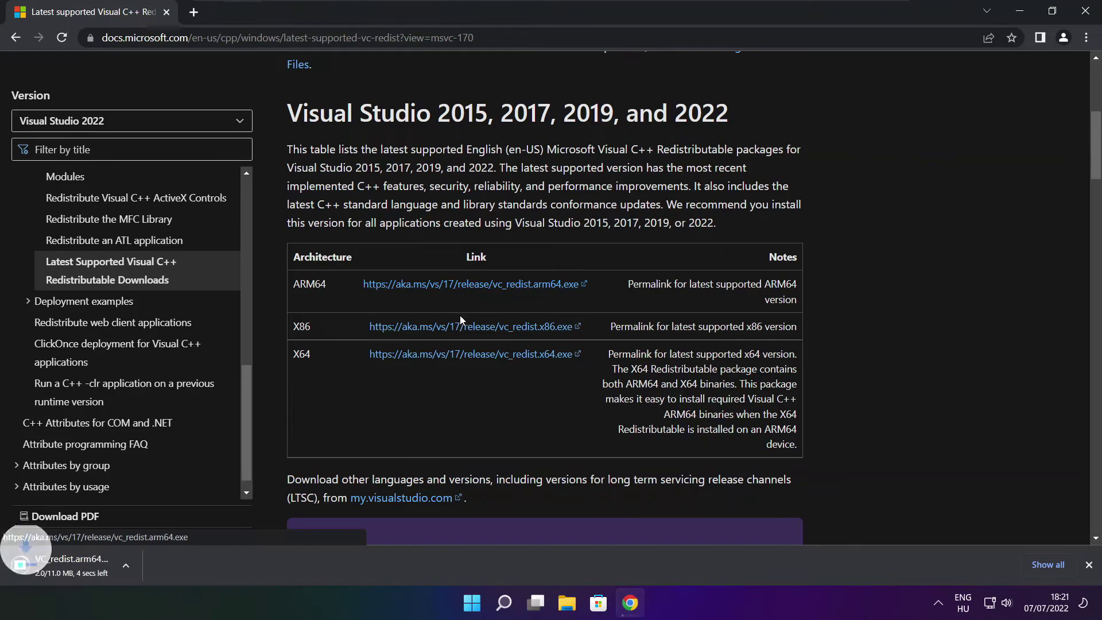
click(453, 333)
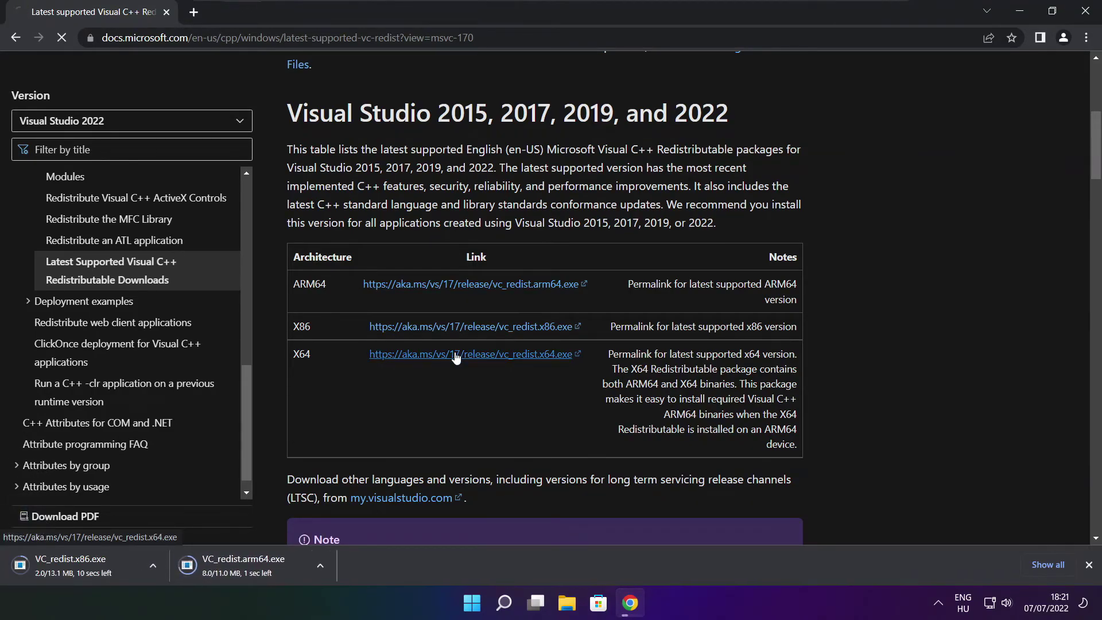
click(454, 354)
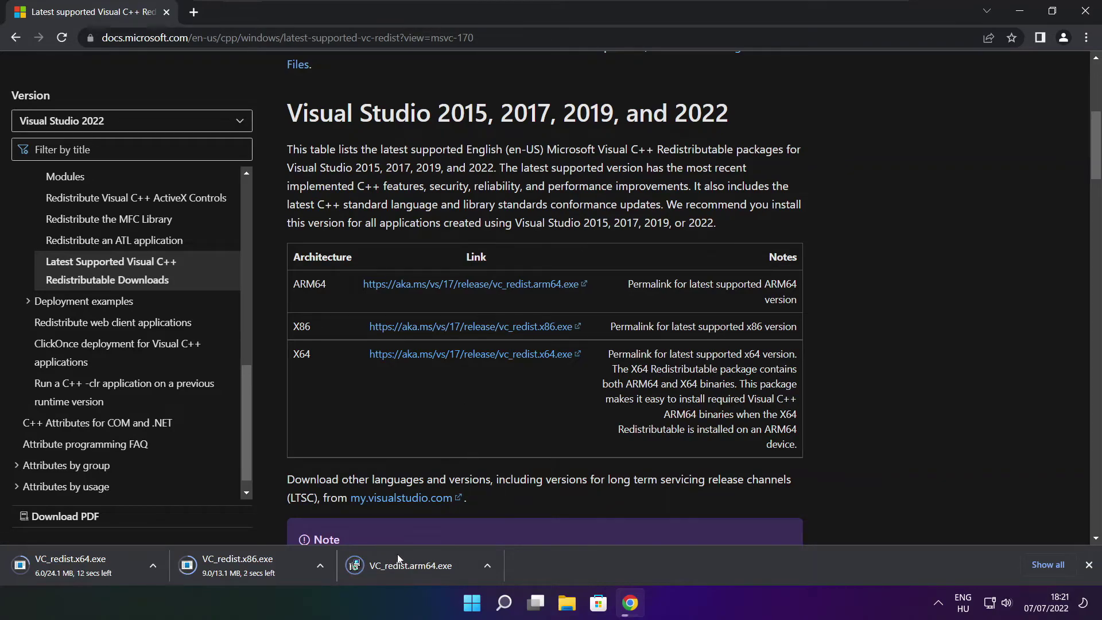
click(419, 566)
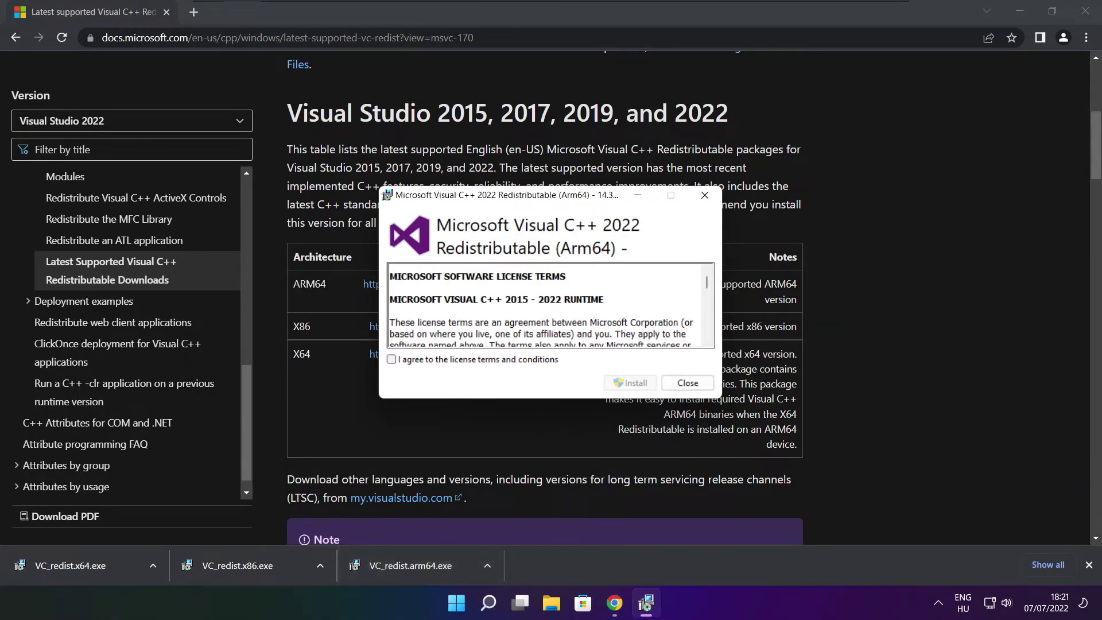
Attempt the ARM64 redistributable install and dismiss its Setup Failed message.
drag(708, 285, 708, 342)
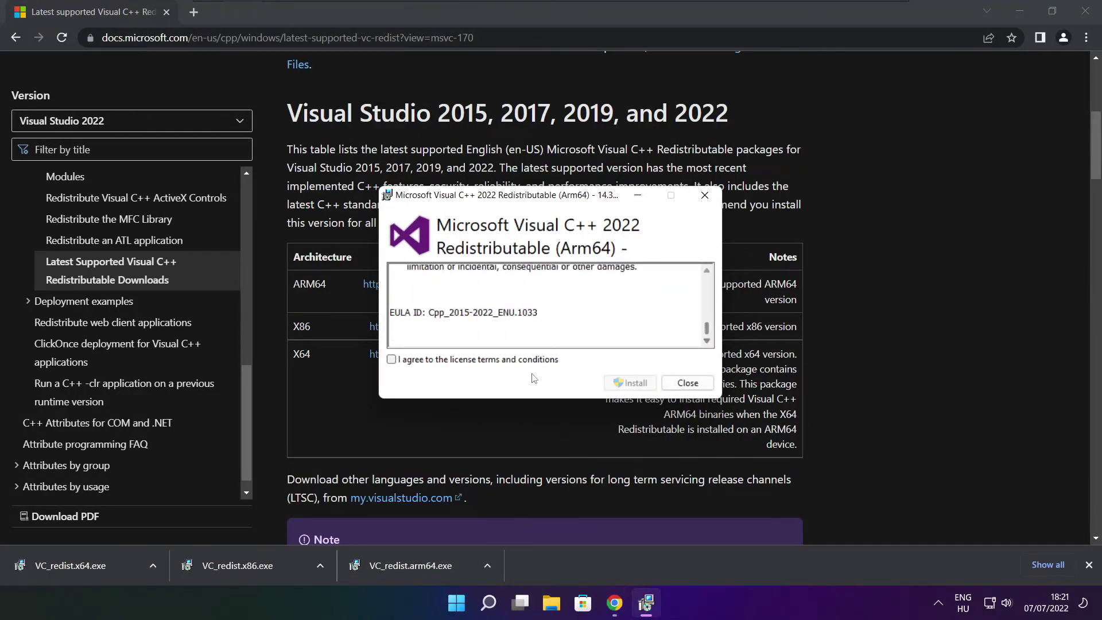
click(391, 360)
click(630, 382)
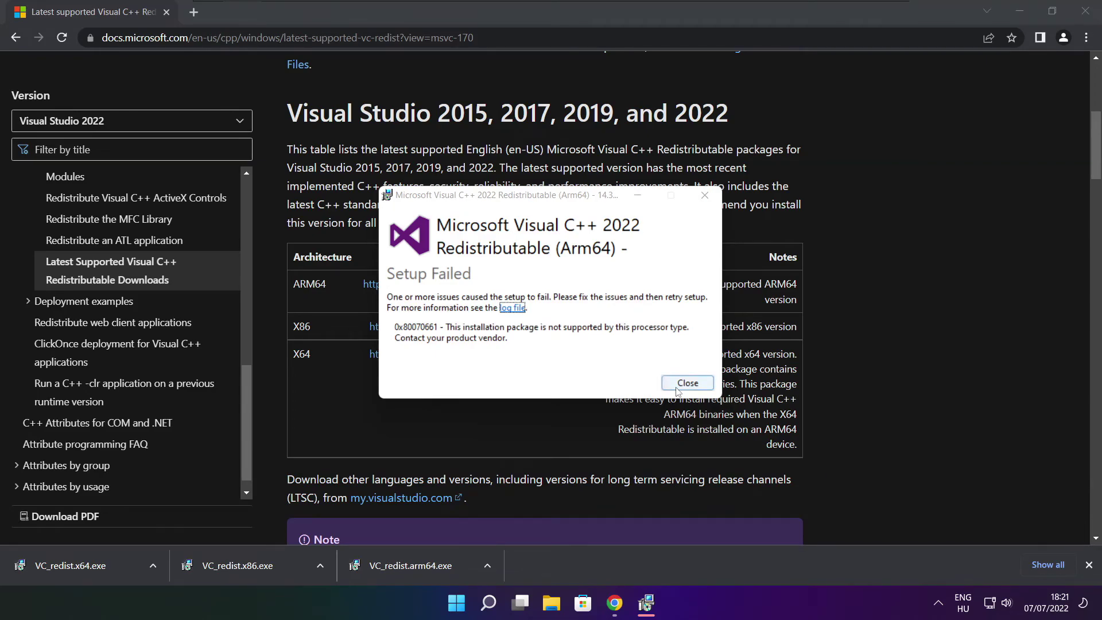
click(687, 382)
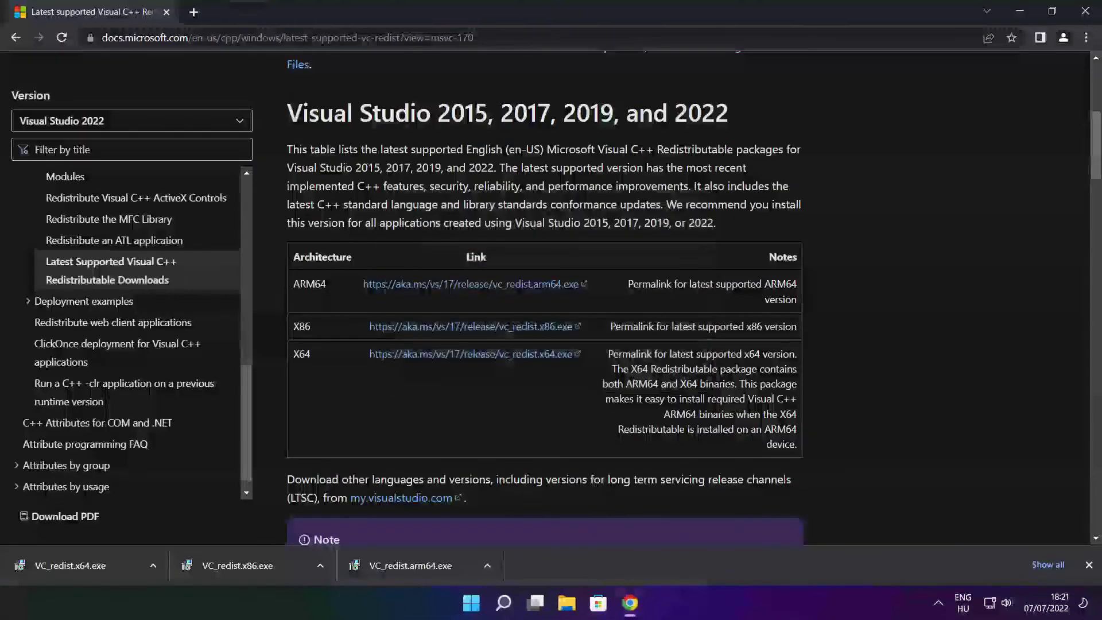
Install the x86 Visual C++ 2015-2022 Redistributable 14.32.31332 and close its successful setup.
click(260, 566)
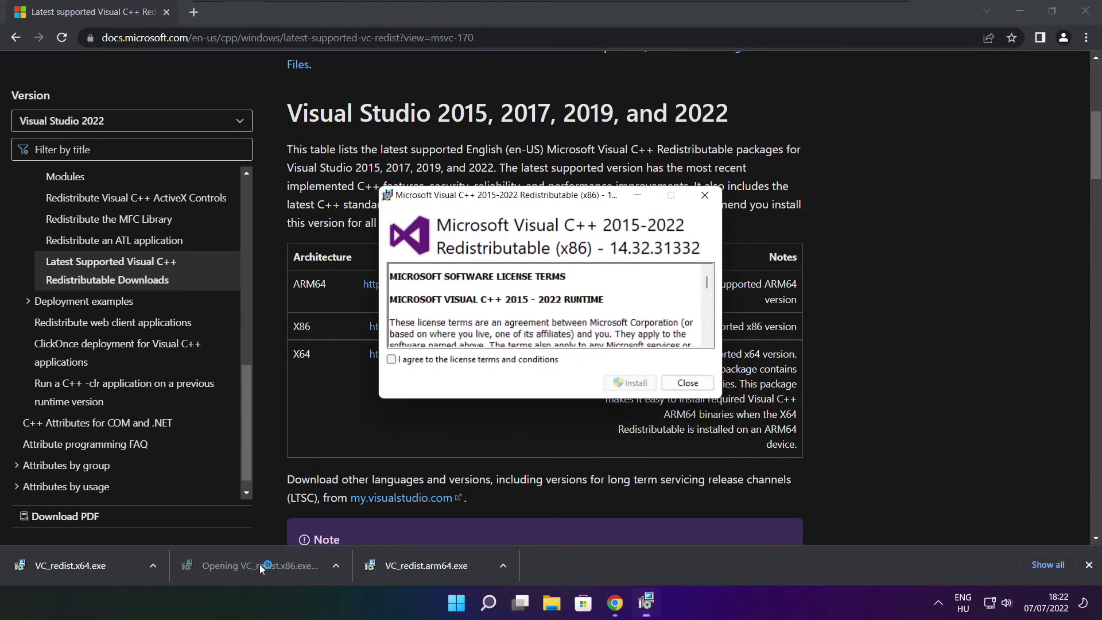
drag(708, 285, 707, 340)
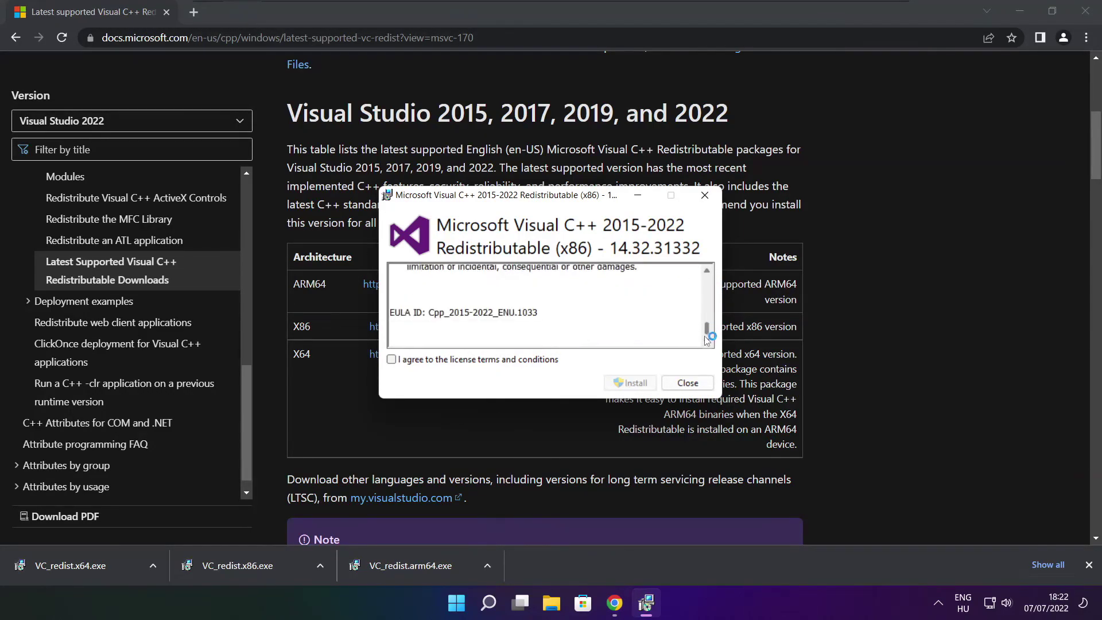
click(394, 366)
click(630, 382)
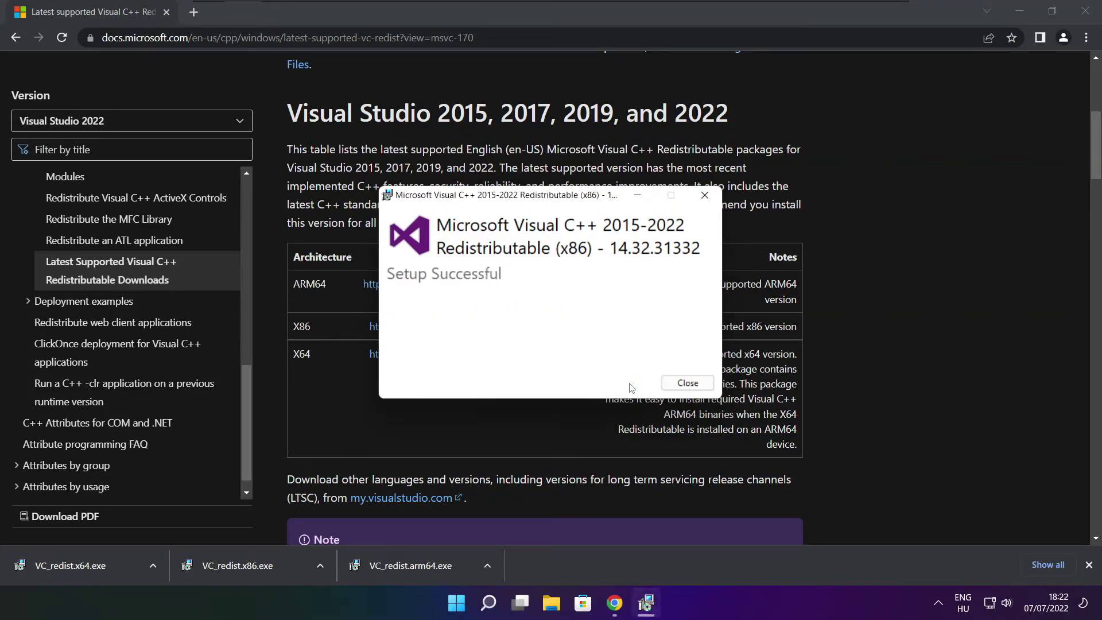
click(687, 382)
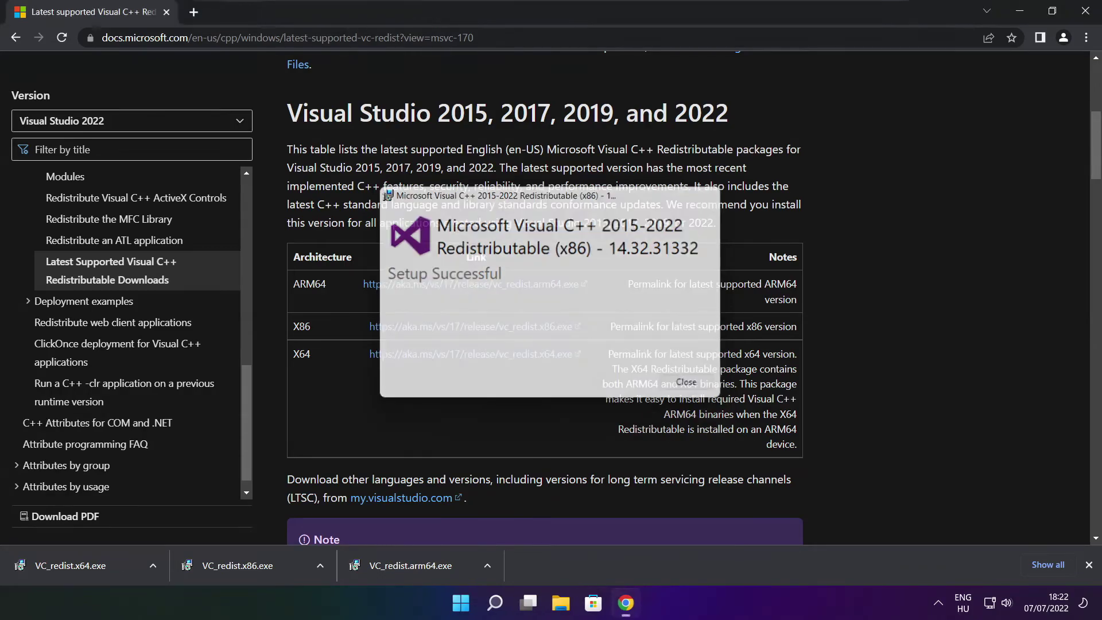
Run VC_redist.x64.exe, accept the licence, install version 14.32.31332 and close setup.
click(91, 565)
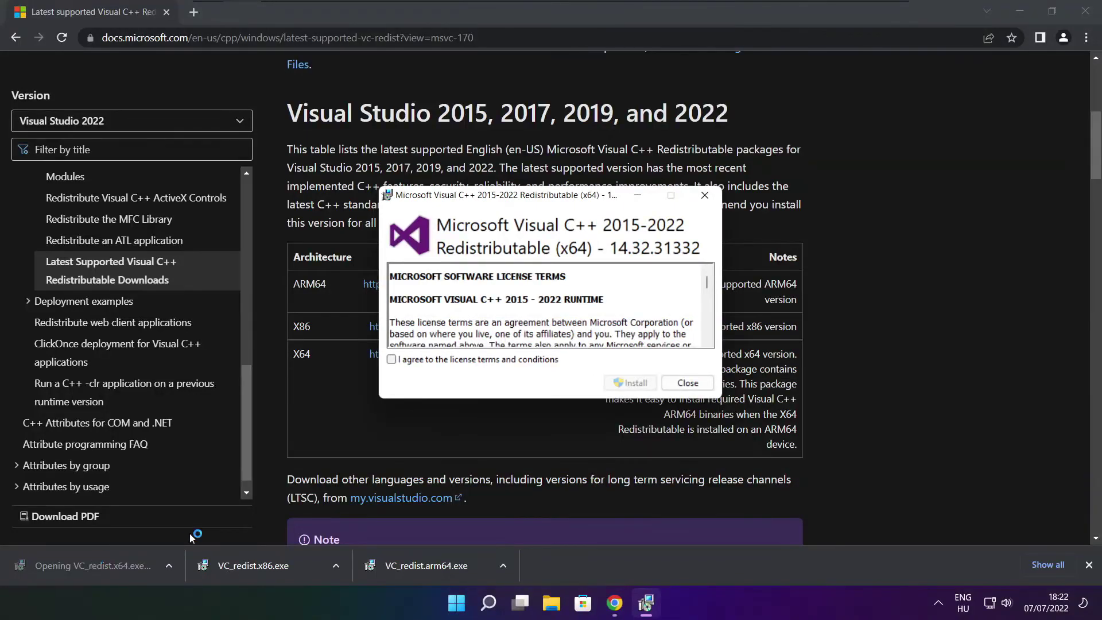
drag(706, 282, 706, 343)
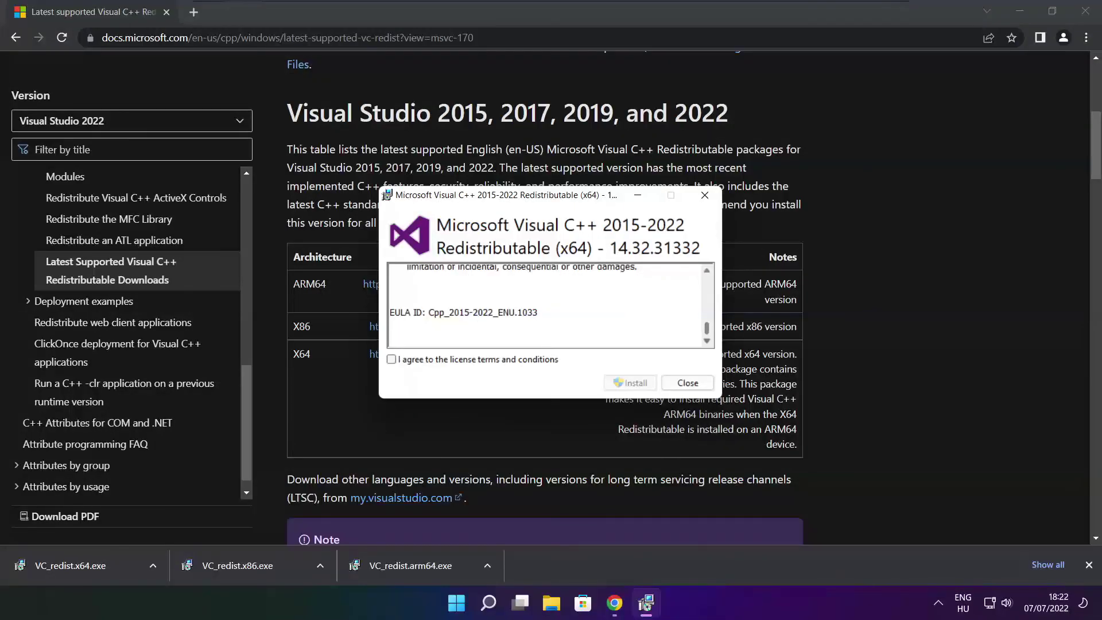
click(392, 359)
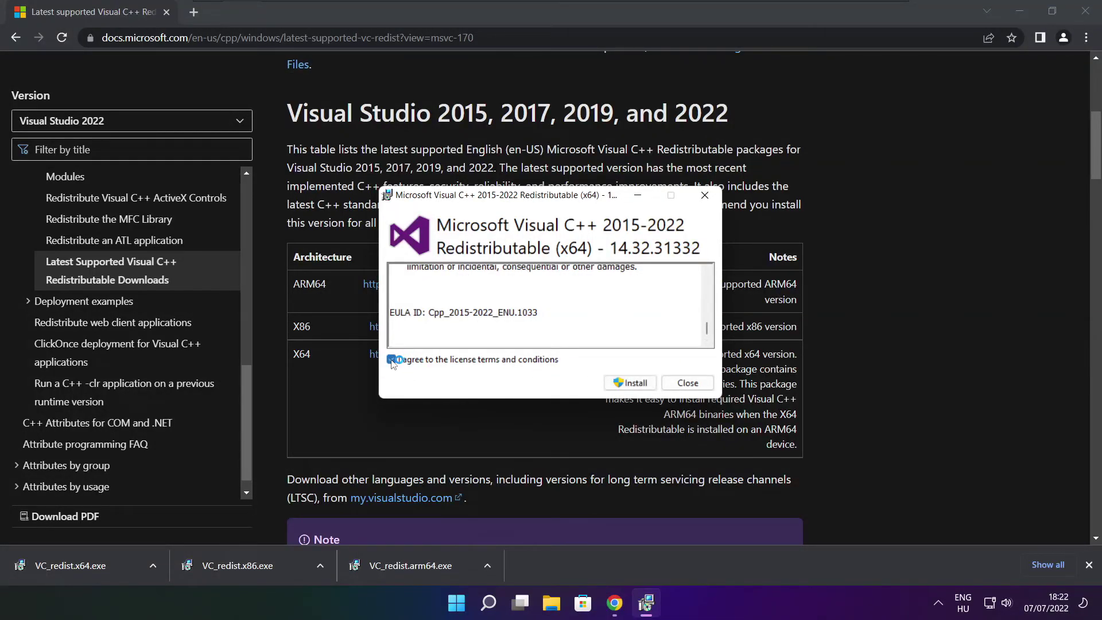
click(633, 387)
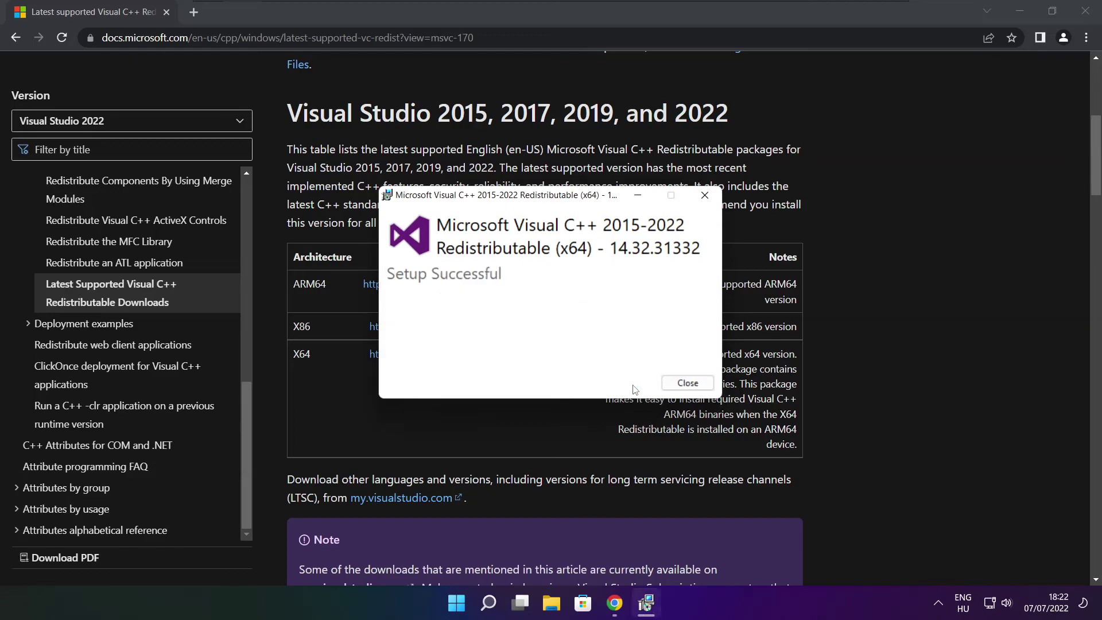
click(688, 383)
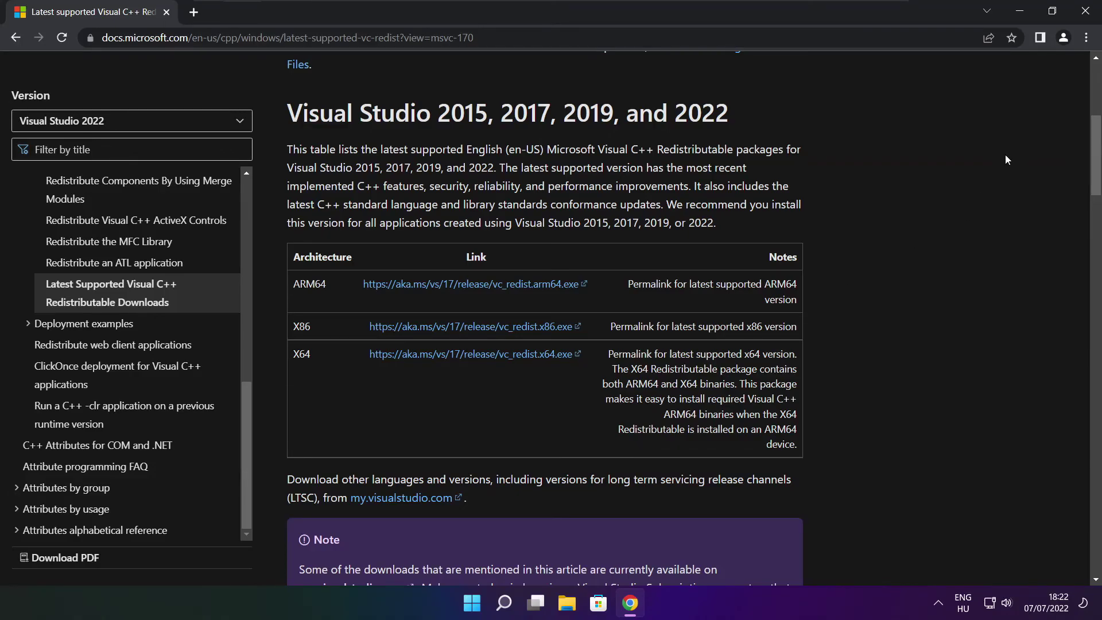
Close Chrome and restart the PC from the Start menu's power options.
click(1084, 11)
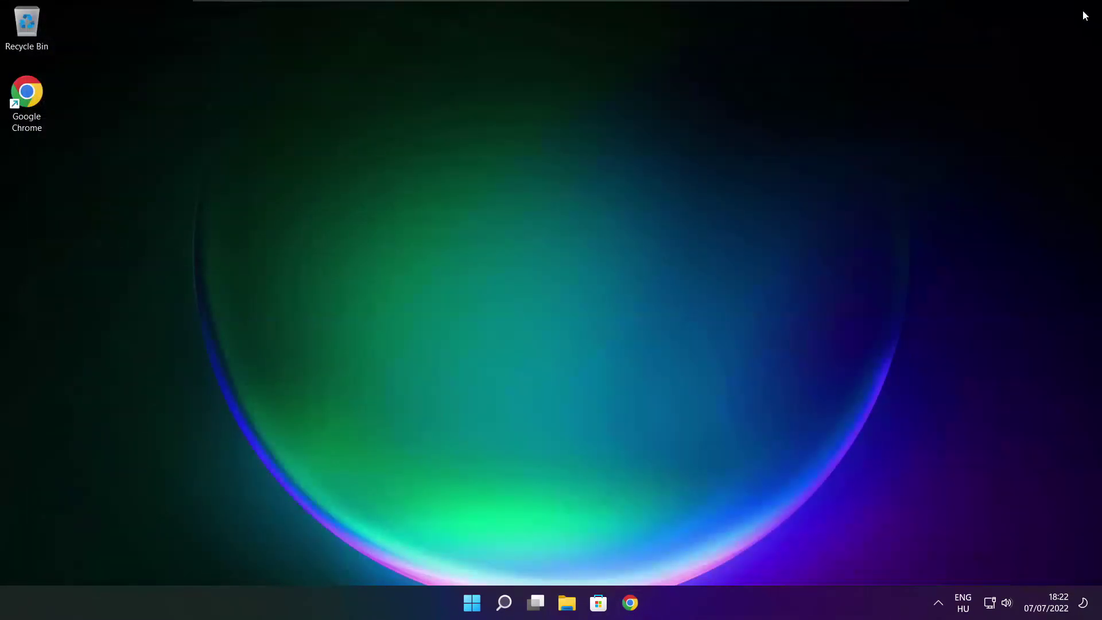
click(473, 603)
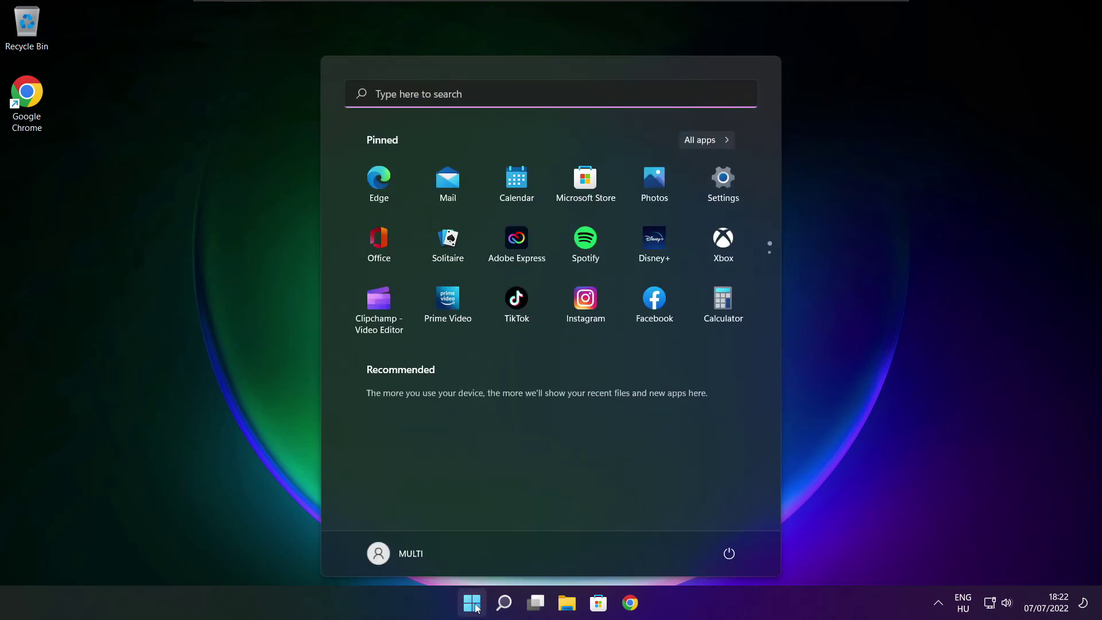
click(728, 561)
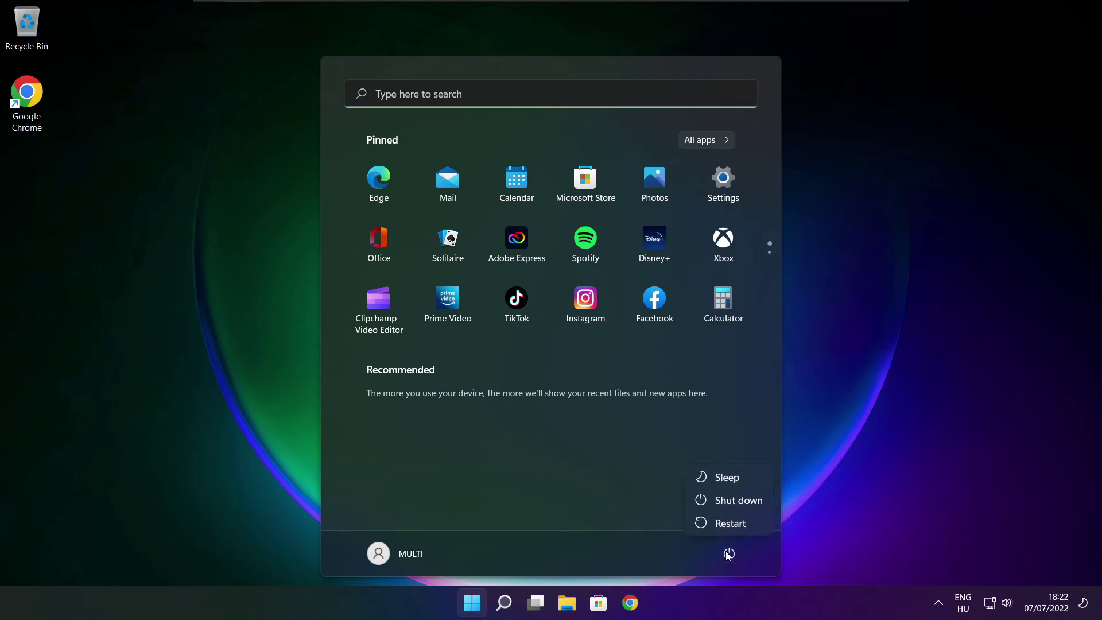
click(735, 524)
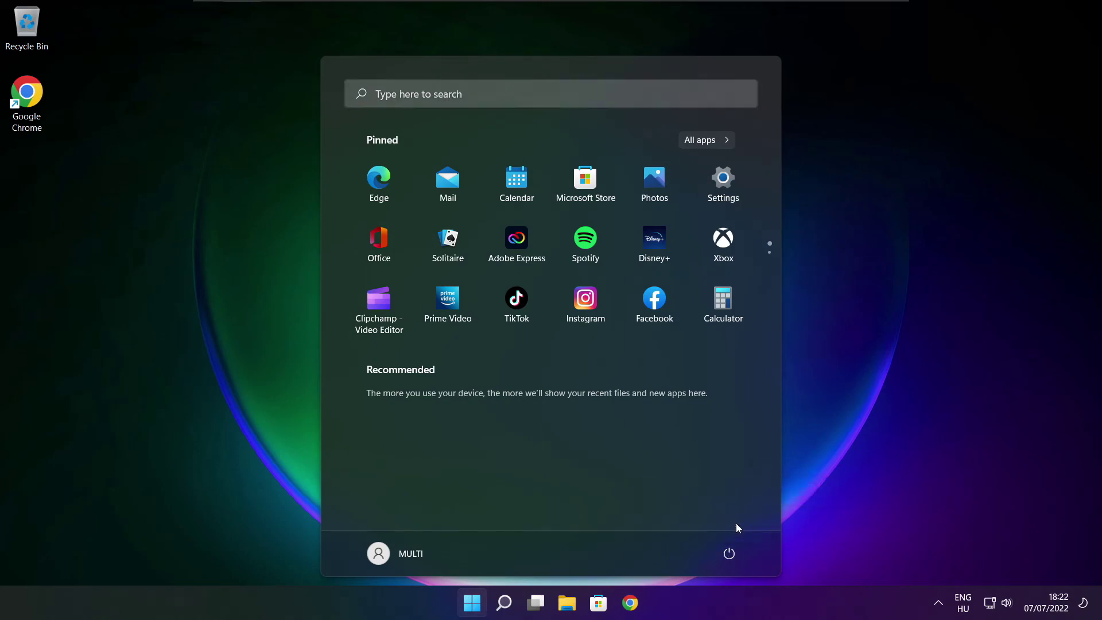